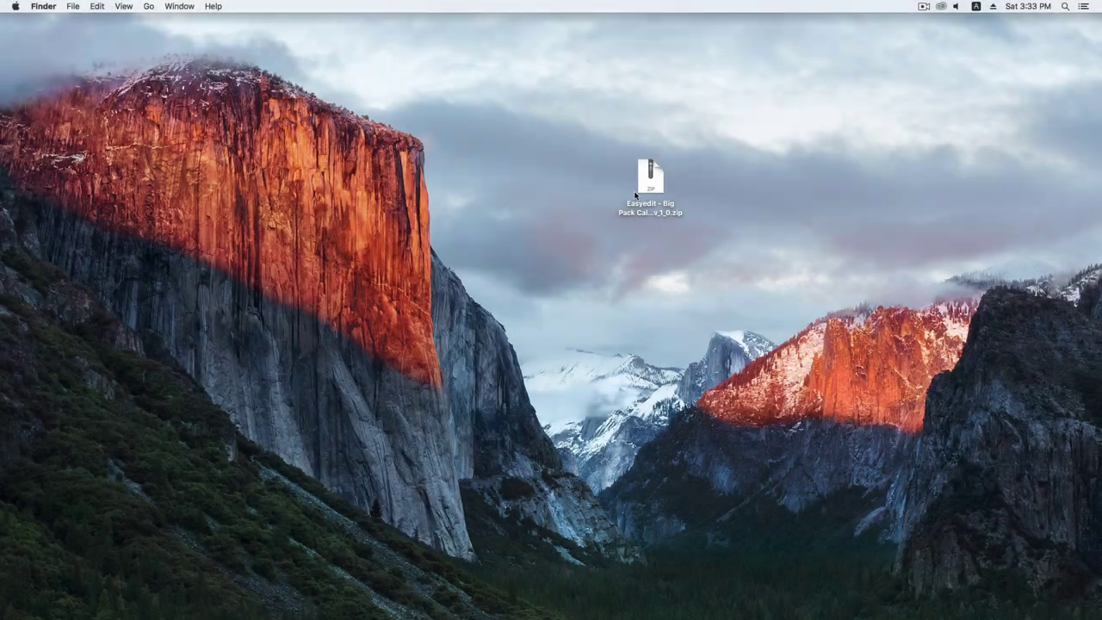
Unzip Easyedit - Big Pack Call-Outs v_1_0.zip into a folder on the desktop.
{"action": "double_click", "coordinate": [637, 193]}
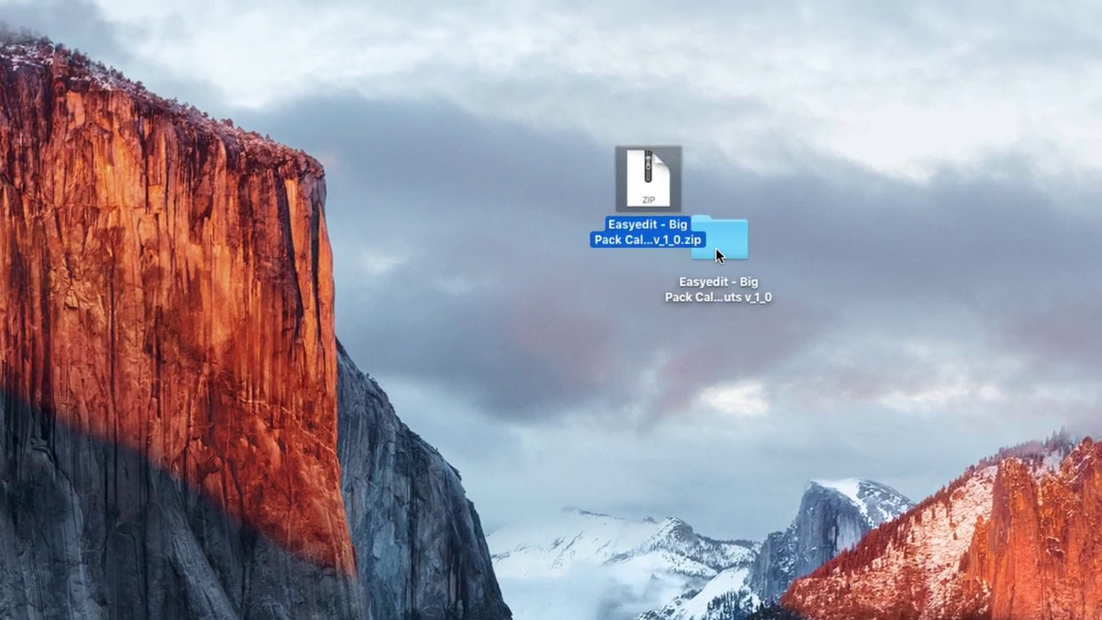
Open Home > Movies > Motion Templates > Titles, with the extracted Easyedit folder in a second window.
{"action": "double_click", "coordinate": [446, 191]}
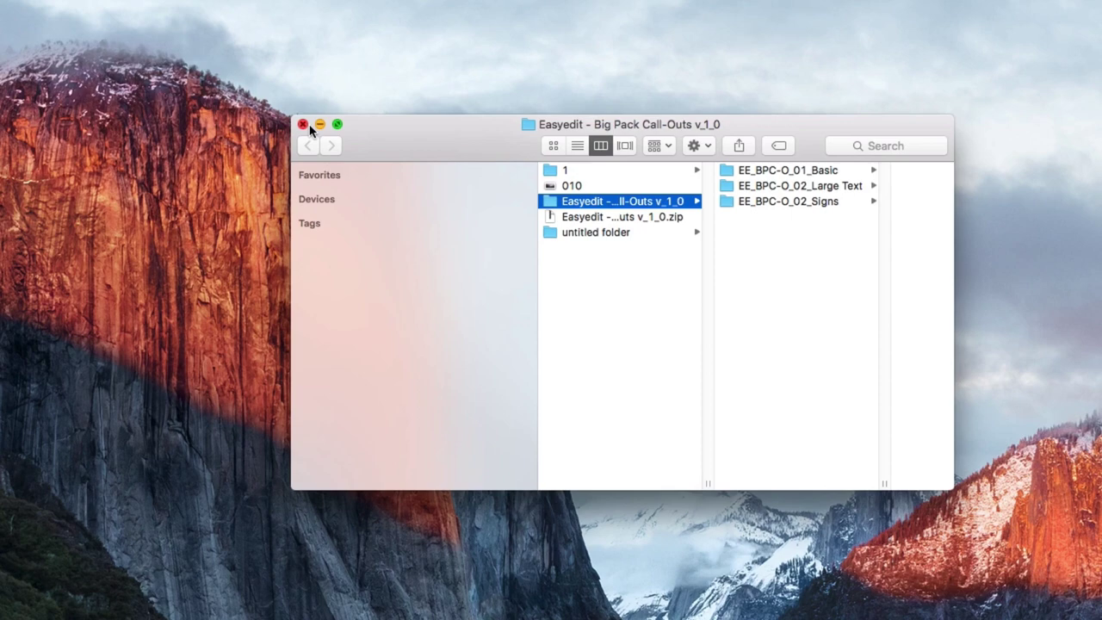
{"action": "left_click", "coordinate": [223, 115]}
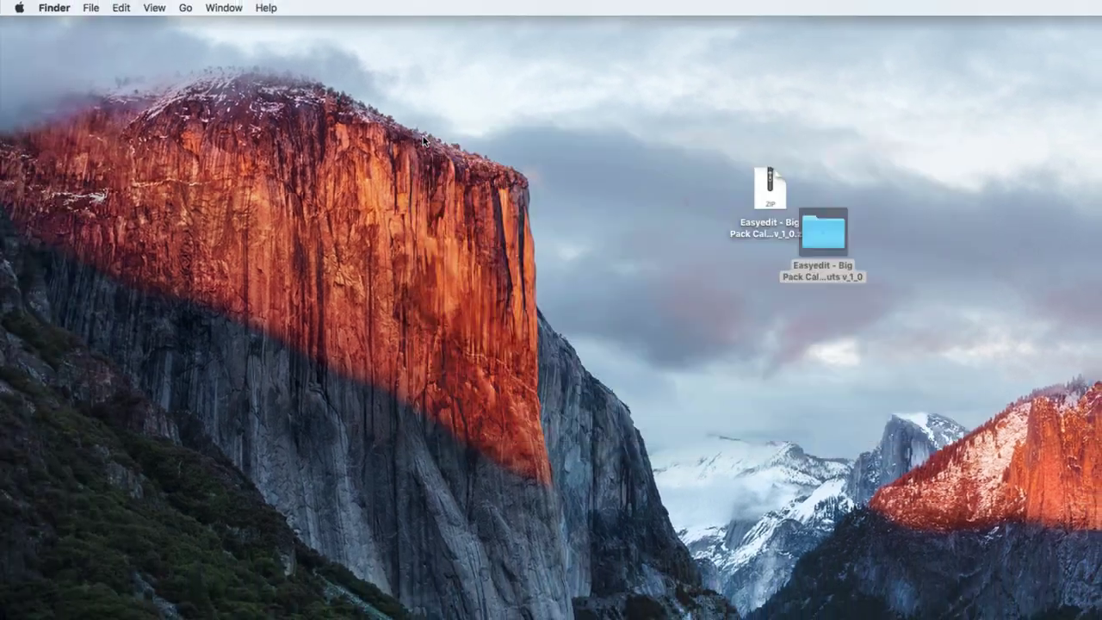
{"action": "left_click", "coordinate": [186, 8]}
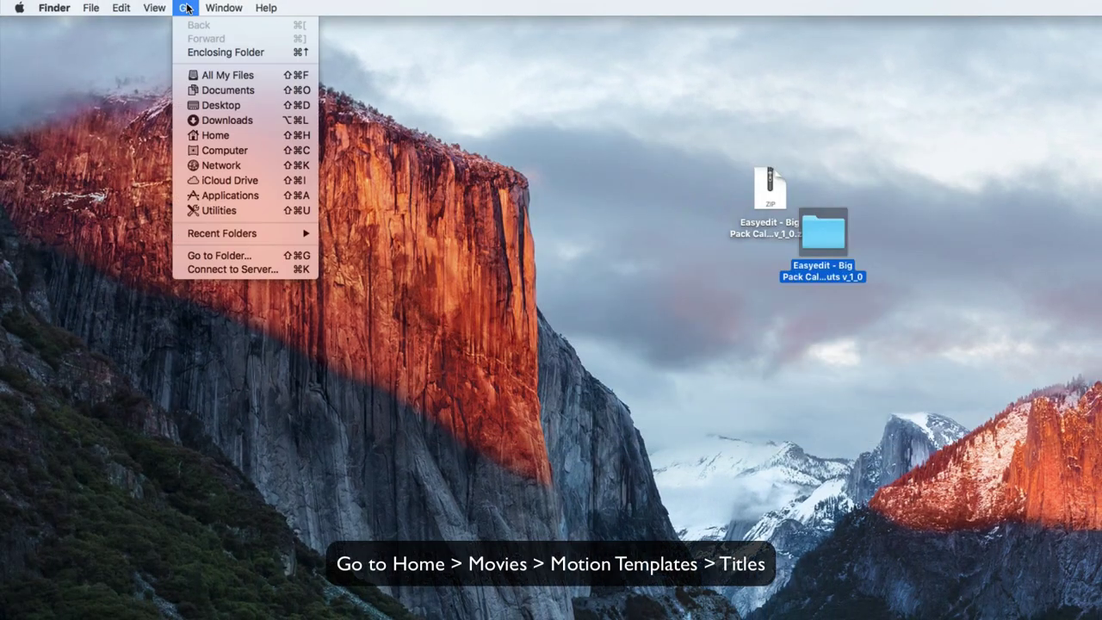
{"action": "left_click", "coordinate": [200, 136]}
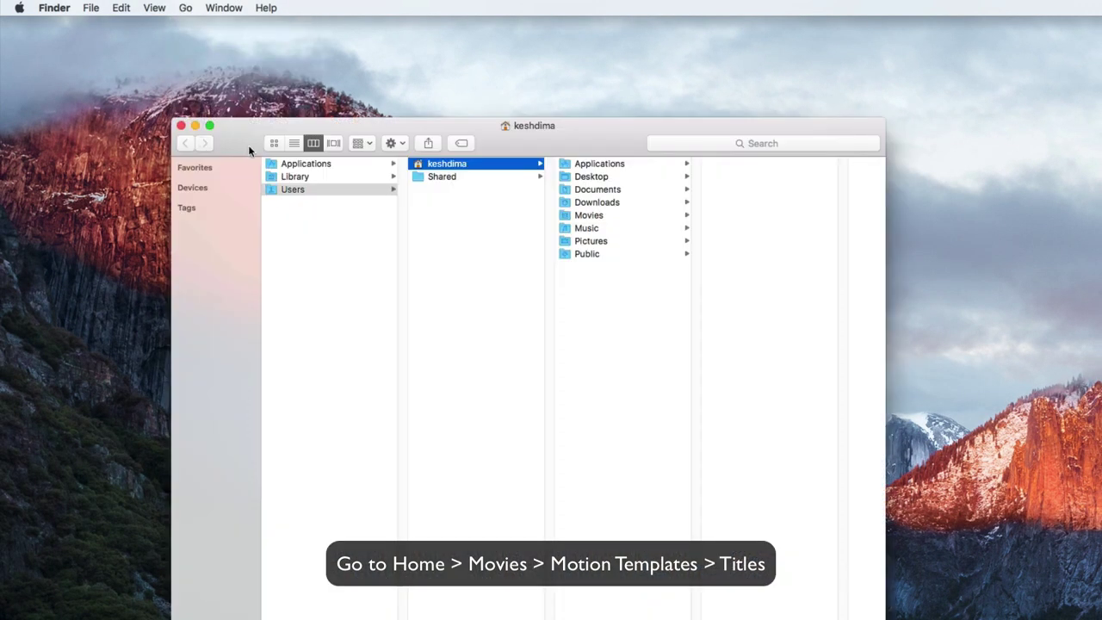
{"action": "left_click", "coordinate": [584, 216]}
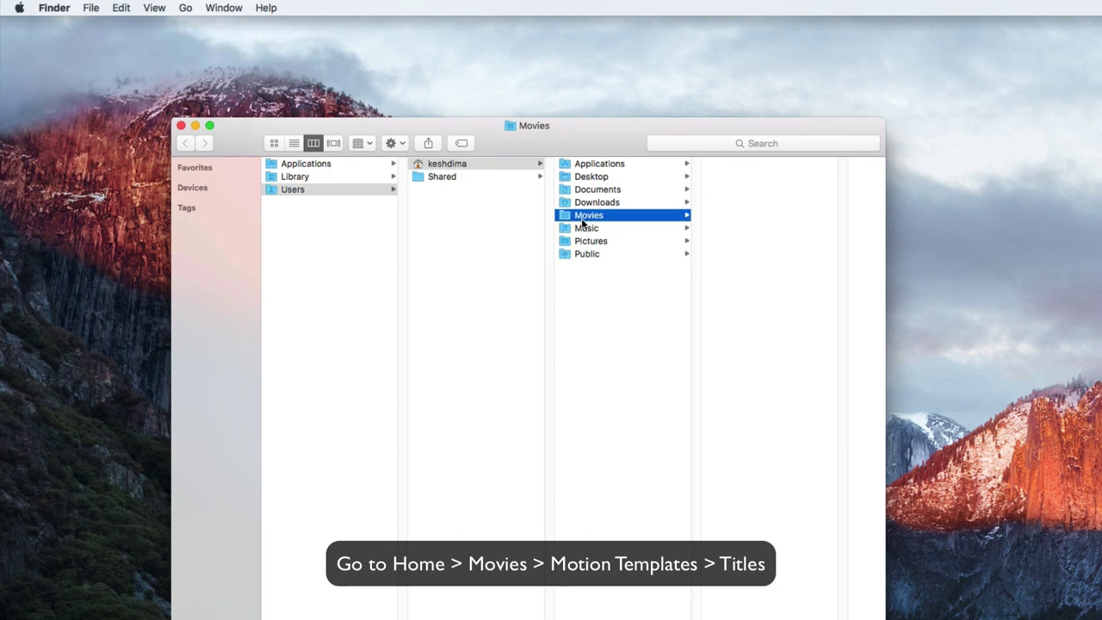
{"action": "left_click", "coordinate": [737, 179]}
{"action": "left_click", "coordinate": [779, 229]}
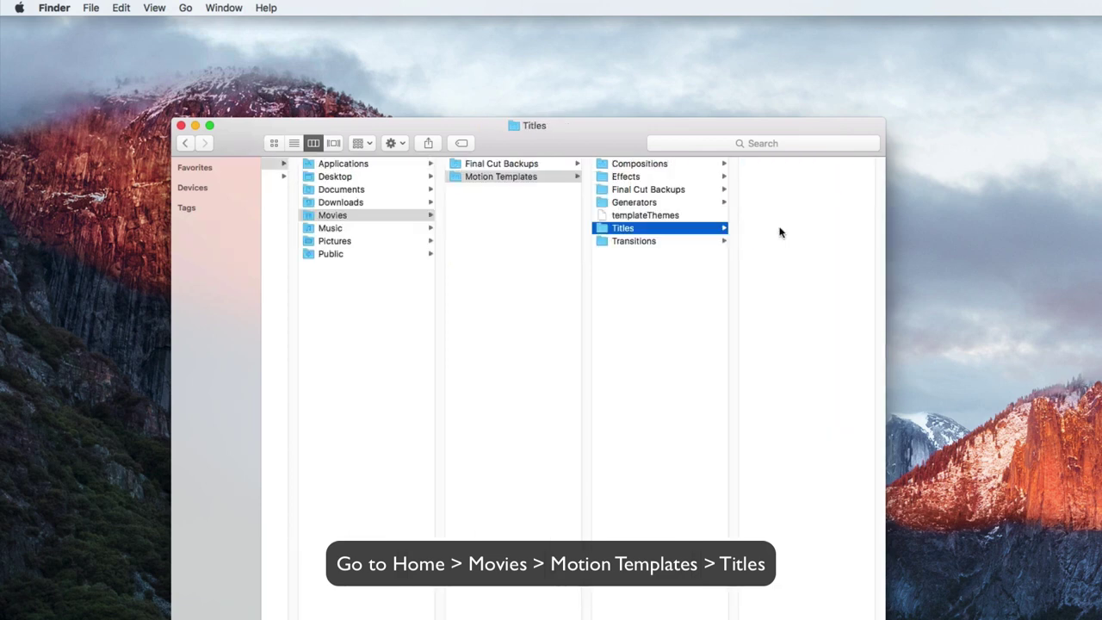
{"action": "left_click_drag", "start_coordinate": [635, 131], "coordinate": [492, 122]}
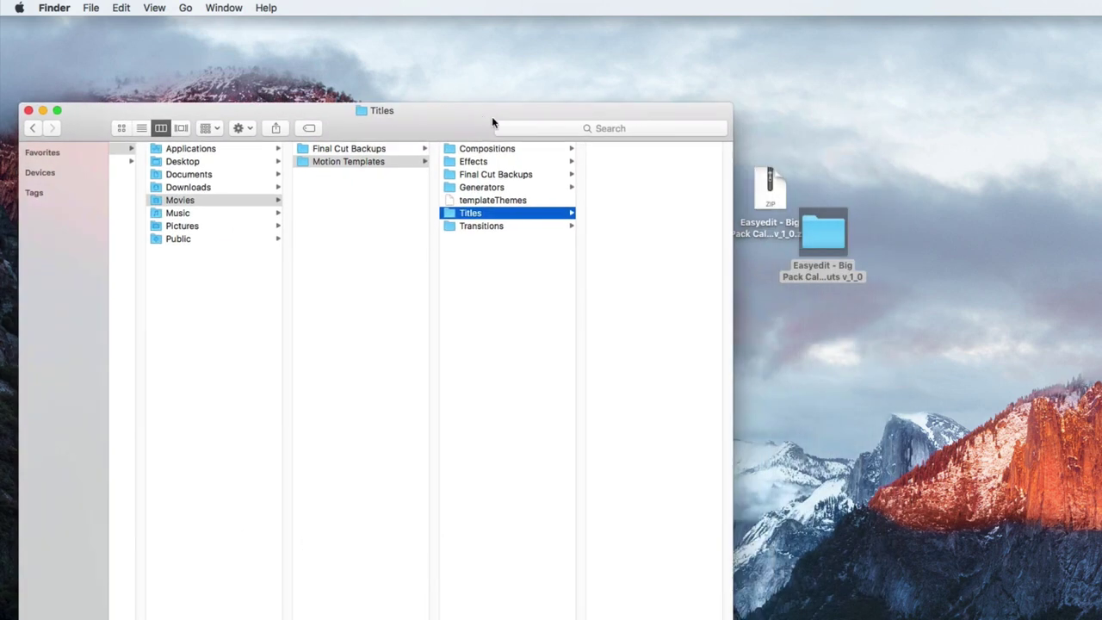
{"action": "double_click", "coordinate": [834, 247]}
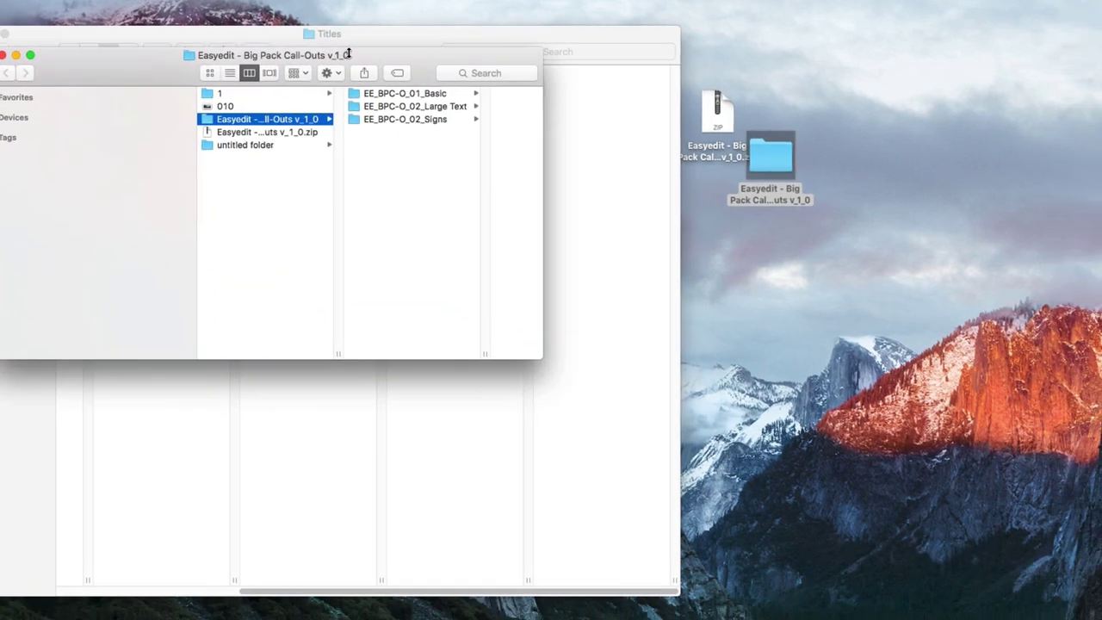
Copy all three EE_BPC folders from the Easyedit window.
{"action": "left_click_drag", "start_coordinate": [418, 140], "coordinate": [761, 379]}
{"action": "left_click", "coordinate": [771, 405]}
{"action": "key", "text": "cmd+a"}
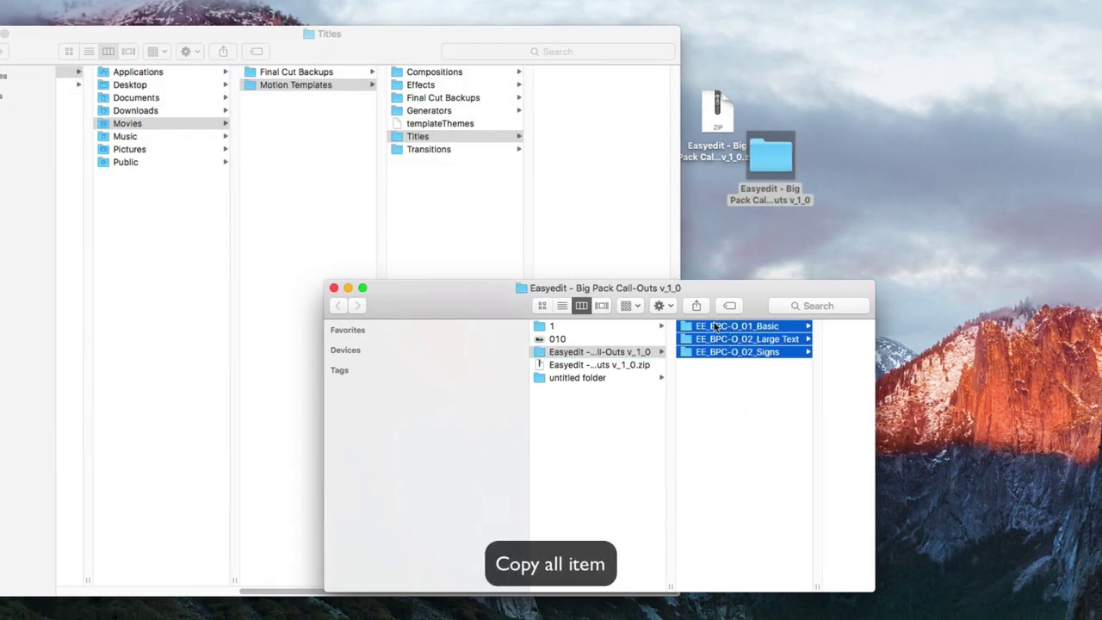
{"action": "right_click", "coordinate": [714, 327]}
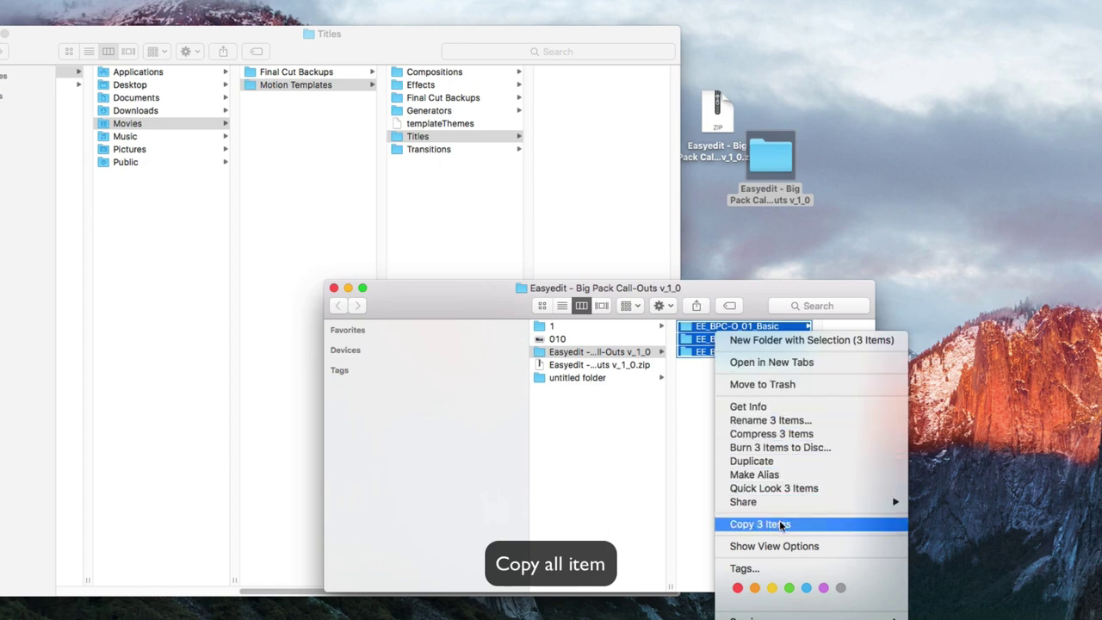
{"action": "left_click", "coordinate": [780, 524]}
Paste the three folders into the Titles folder and close both Finder windows.
{"action": "left_click", "coordinate": [586, 249]}
{"action": "right_click", "coordinate": [567, 176]}
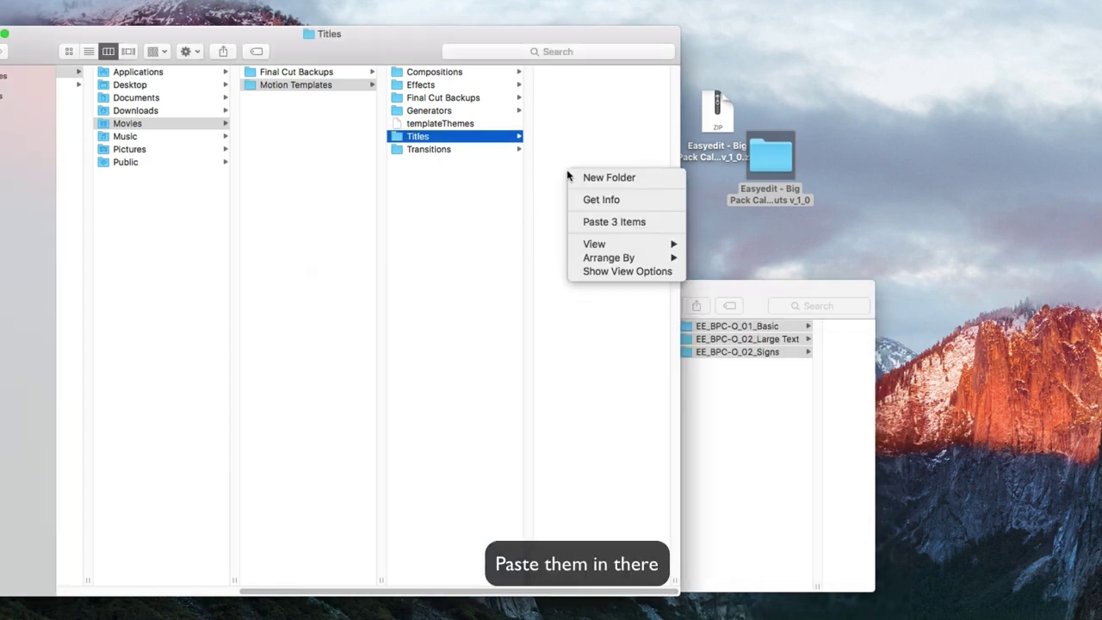
{"action": "left_click", "coordinate": [610, 221]}
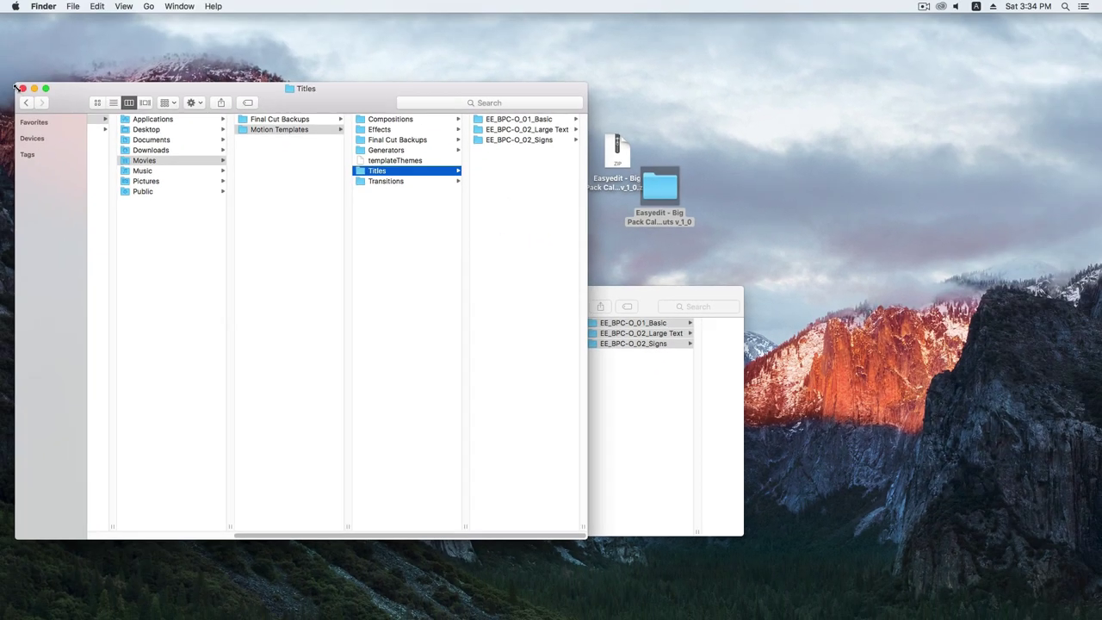
{"action": "left_click", "coordinate": [22, 89]}
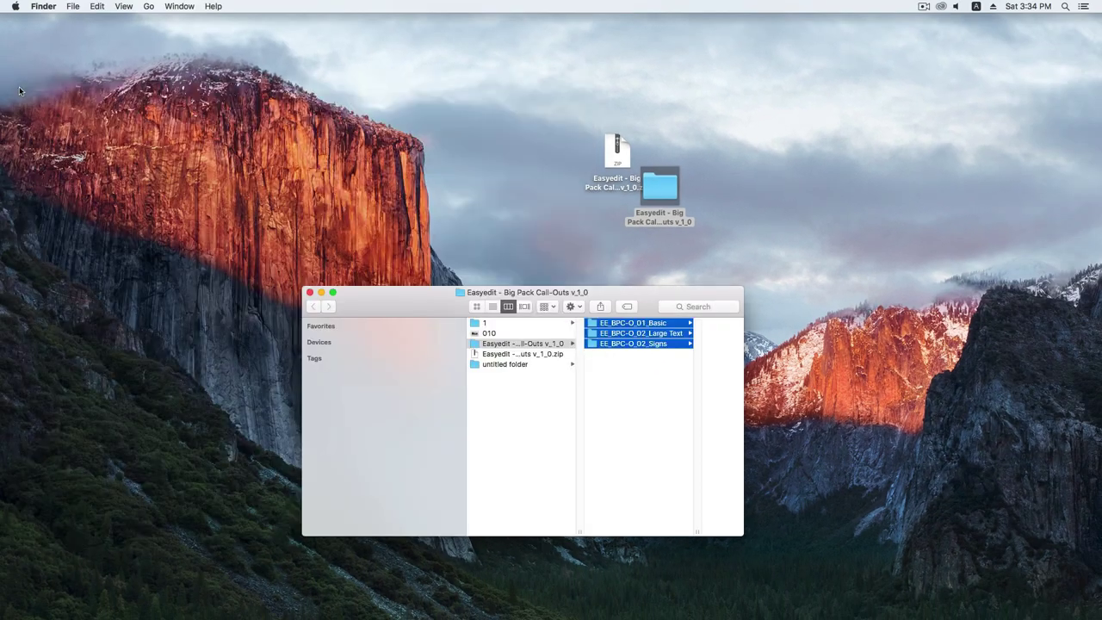
{"action": "left_click", "coordinate": [311, 292]}
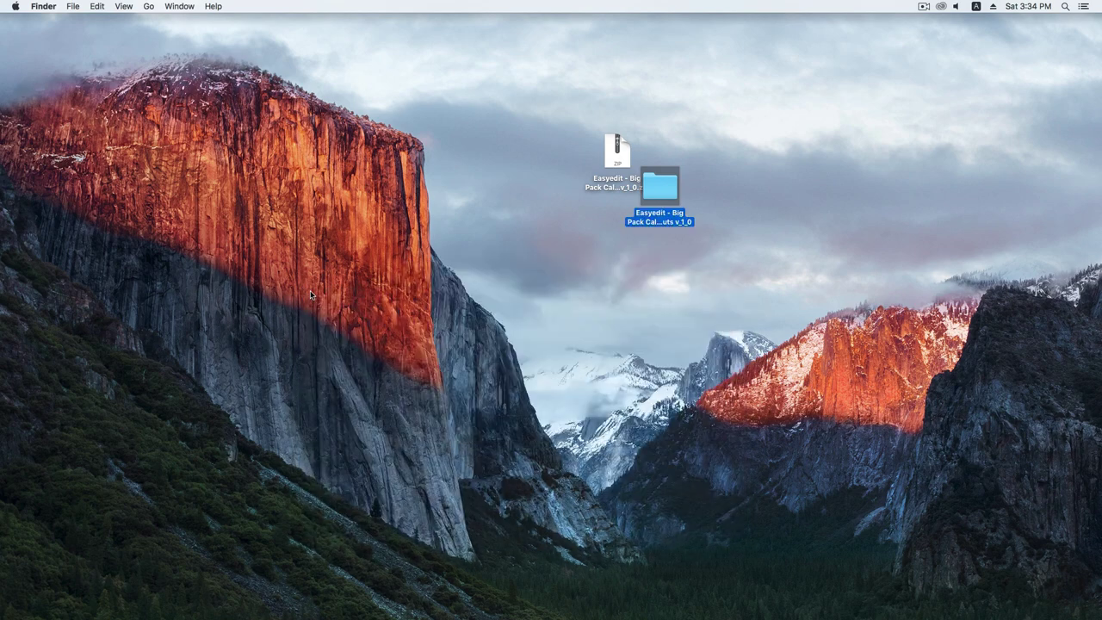
{"action": "mouse_move", "coordinate": [622, 613]}
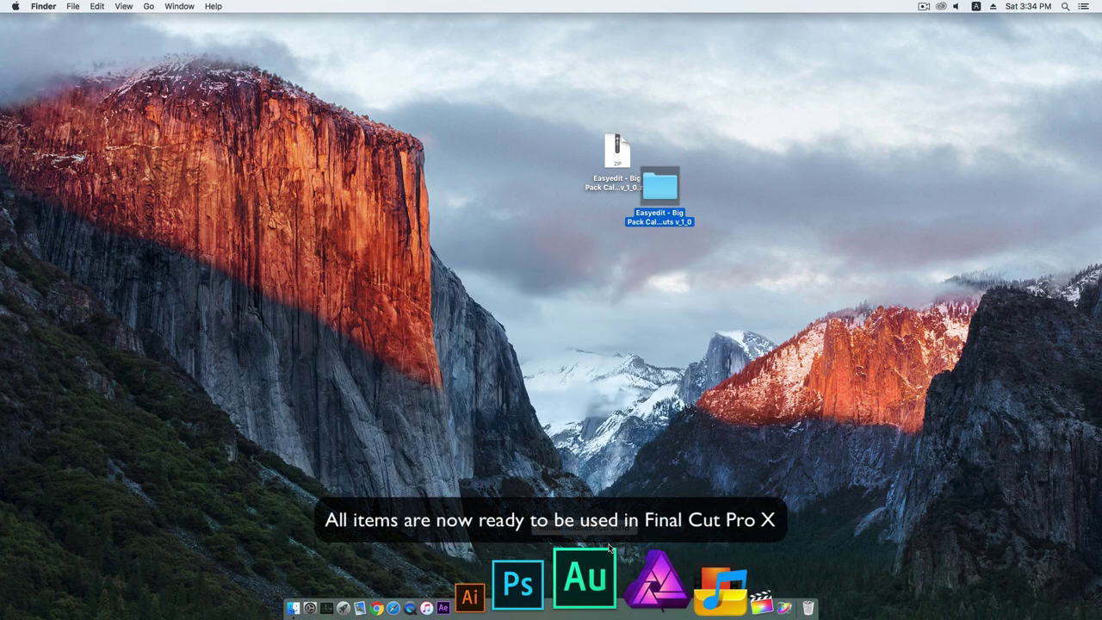
Launch Final Cut Pro and browse the EE_BPC-O_02_Signs category in the Titles sidebar.
{"action": "left_click", "coordinate": [656, 590]}
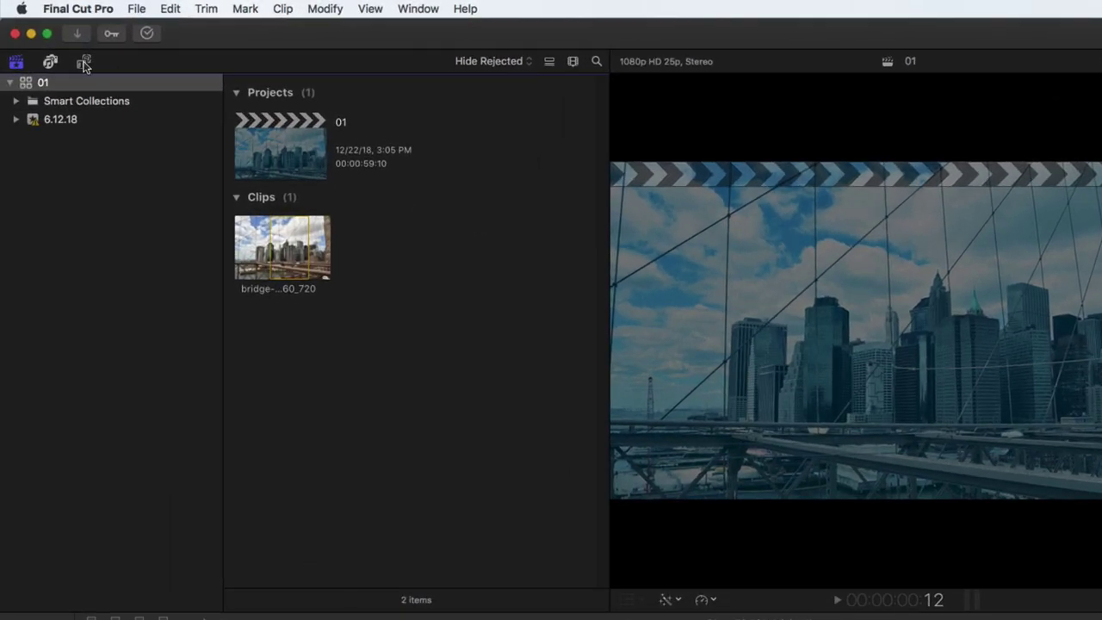
{"action": "left_click", "coordinate": [59, 45]}
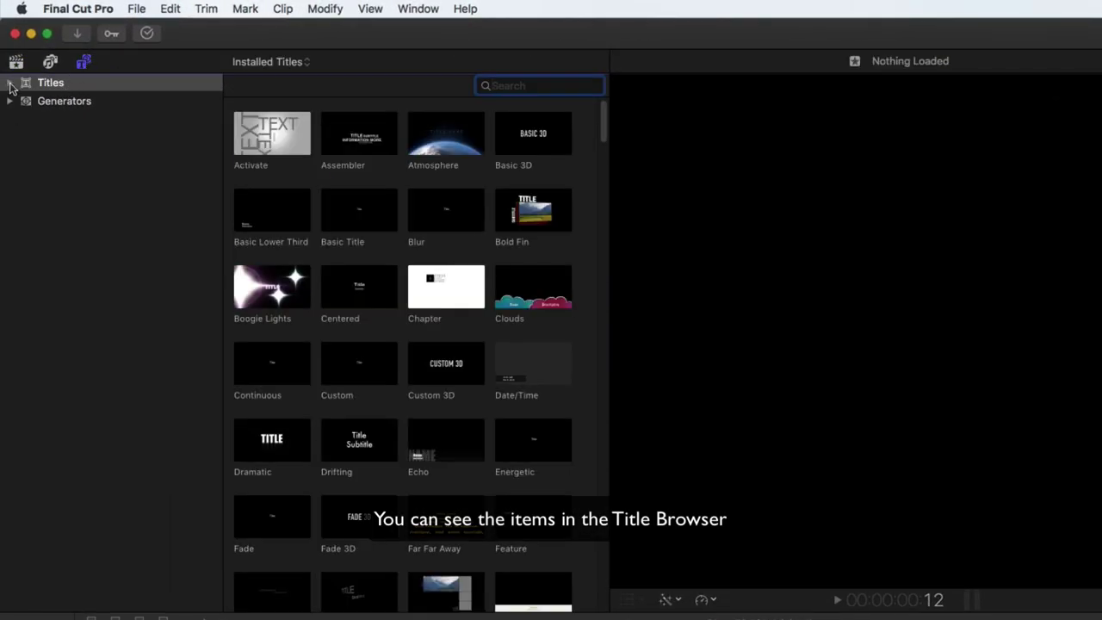
{"action": "left_click", "coordinate": [10, 83]}
{"action": "left_click", "coordinate": [119, 196]}
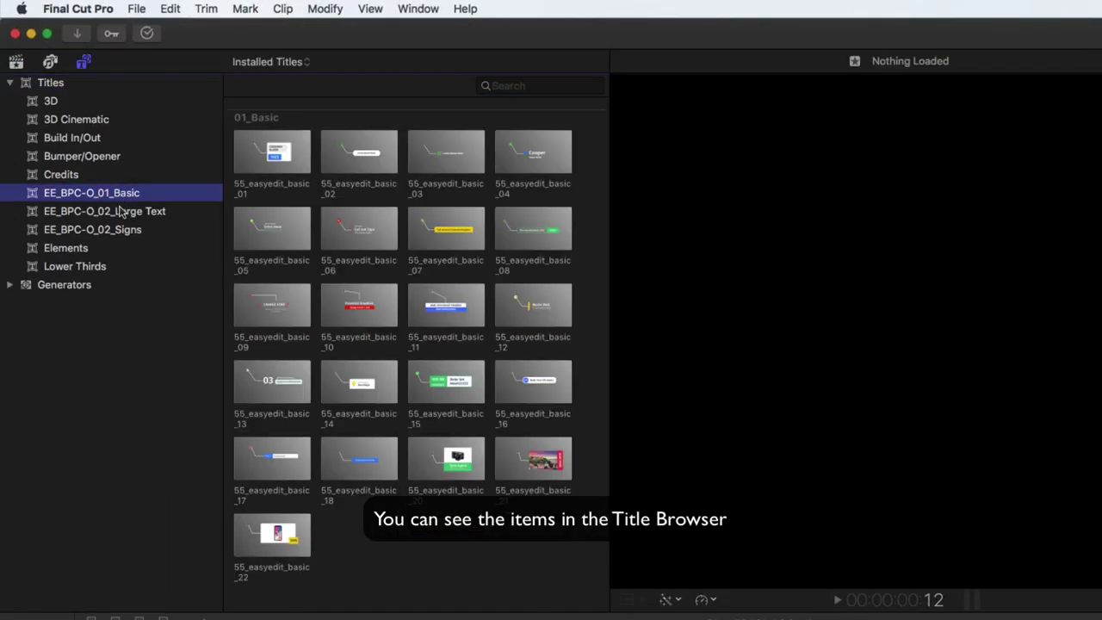
{"action": "left_click", "coordinate": [121, 213]}
{"action": "left_click", "coordinate": [125, 231]}
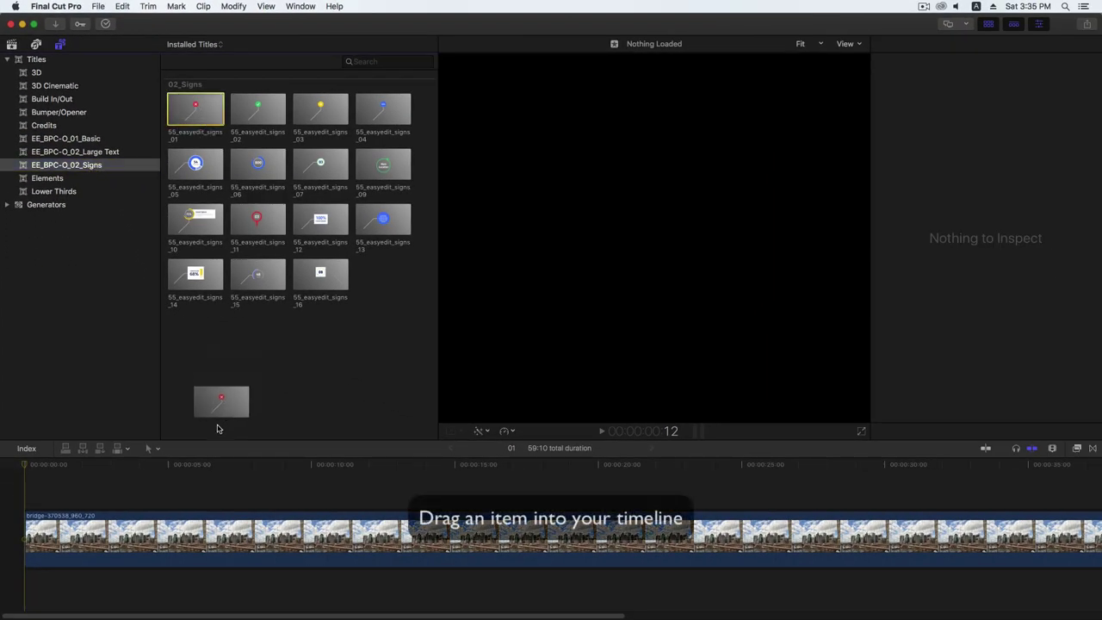
Drop 55_easyedit_signs_01 above the bridge clip and show its Title parameters and fill colour.
{"action": "mouse_move", "coordinate": [197, 110]}
{"action": "left_mouse_down"}
{"action": "mouse_move", "coordinate": [174, 498]}
{"action": "mouse_move", "coordinate": [233, 468]}
{"action": "left_mouse_up"}
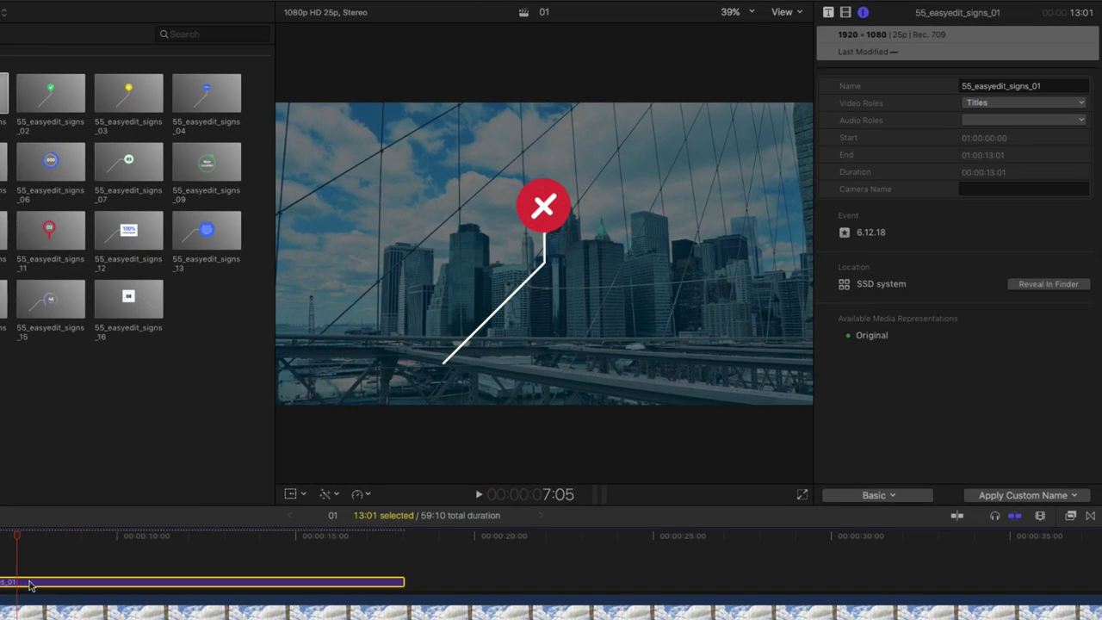
{"action": "left_click", "coordinate": [845, 12]}
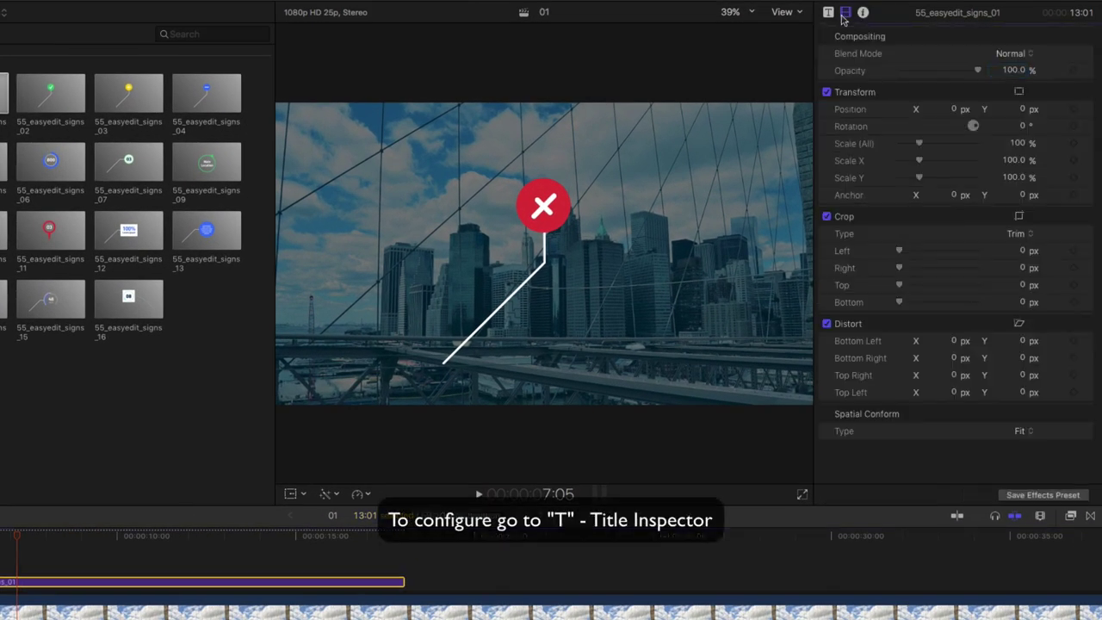
{"action": "left_click", "coordinate": [828, 13]}
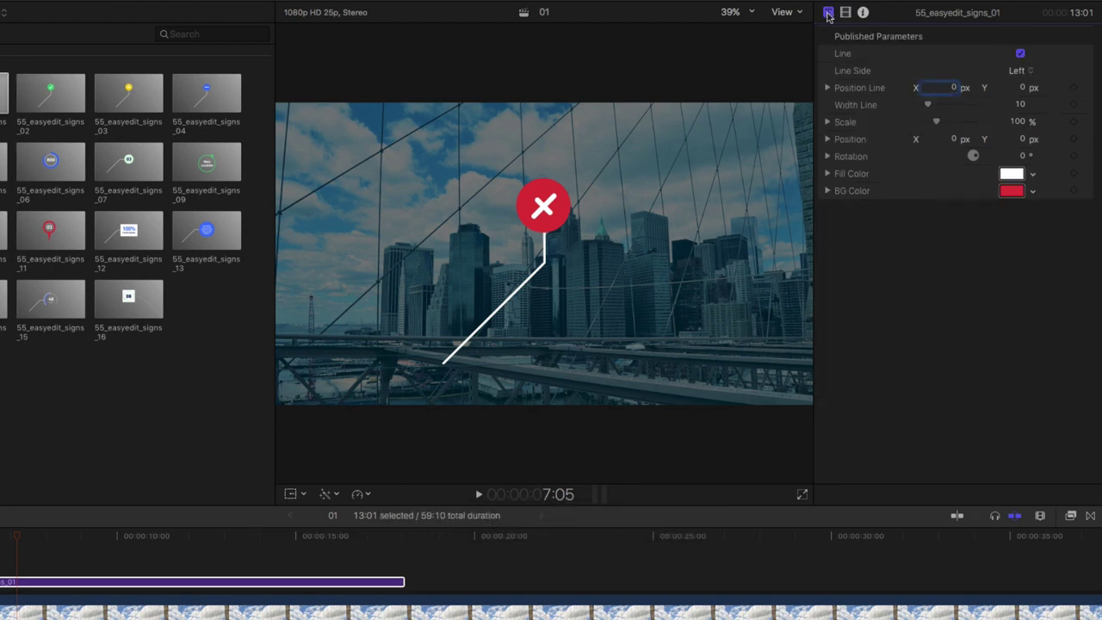
{"action": "left_click", "coordinate": [1012, 174]}
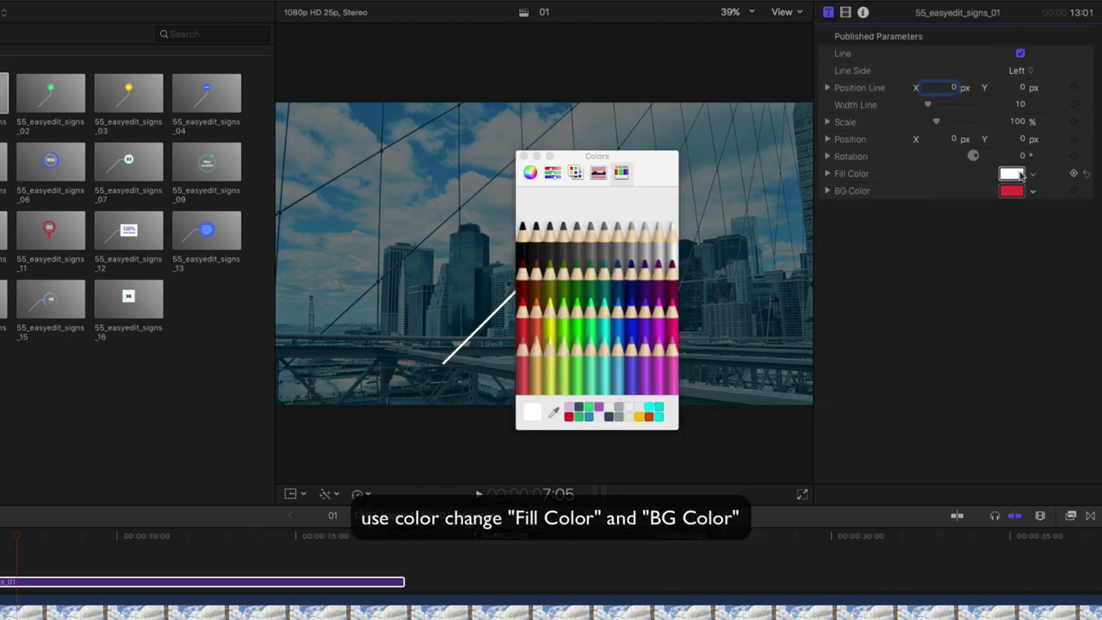
Set the sign's fill colour to Grape purple and its background colour to Maraschino red.
{"action": "left_click", "coordinate": [644, 315]}
{"action": "left_click_drag", "start_coordinate": [628, 164], "coordinate": [833, 160]}
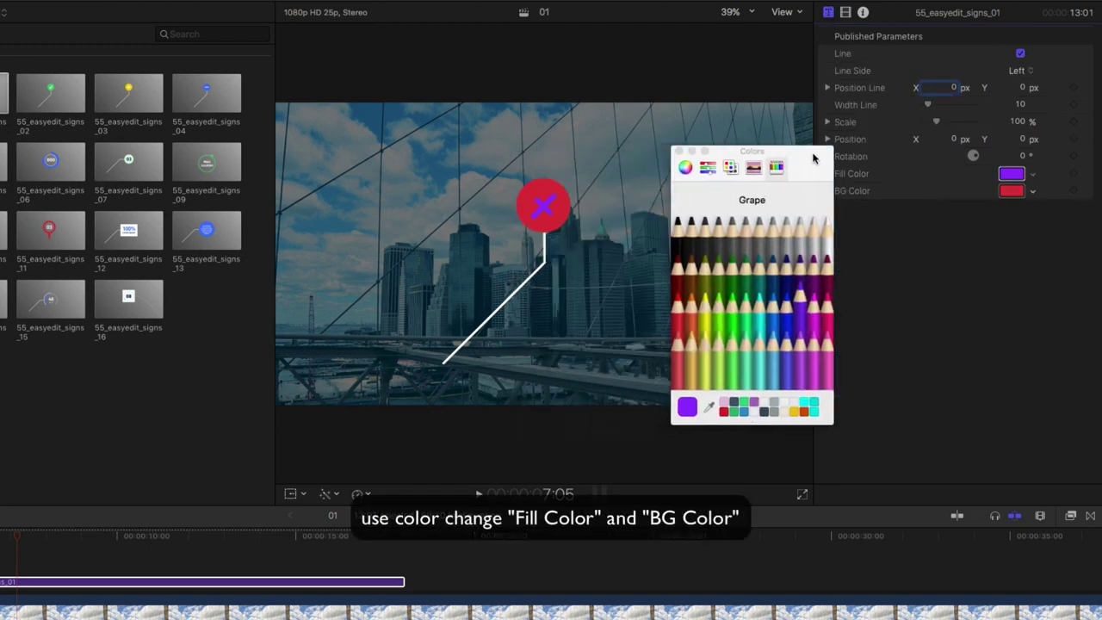
{"action": "left_click", "coordinate": [13, 539]}
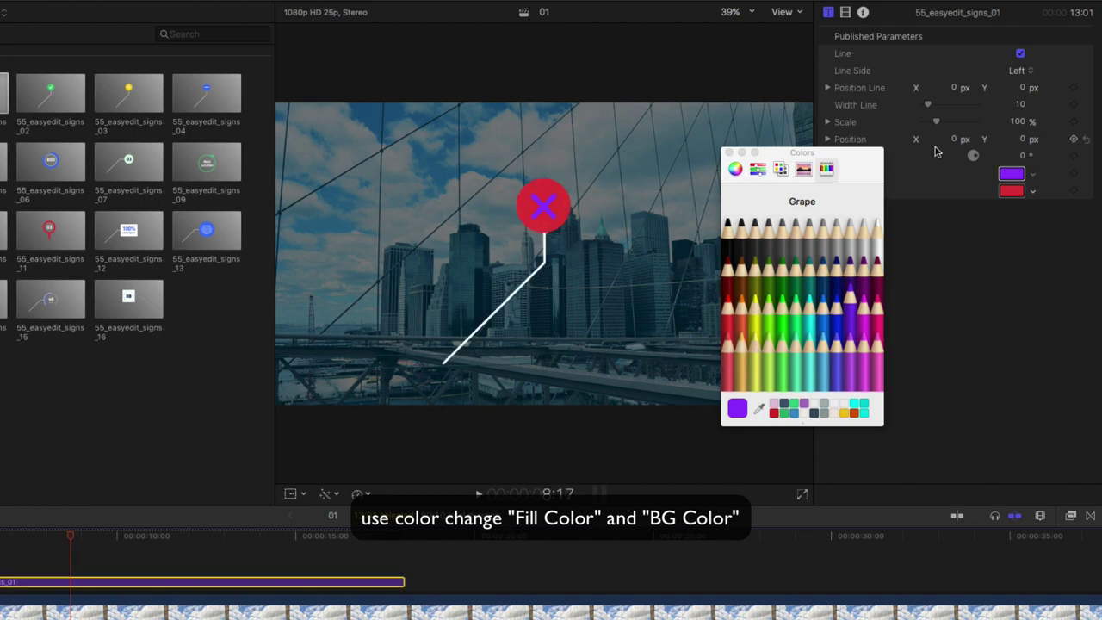
{"action": "left_click", "coordinate": [776, 345]}
{"action": "left_click", "coordinate": [731, 310]}
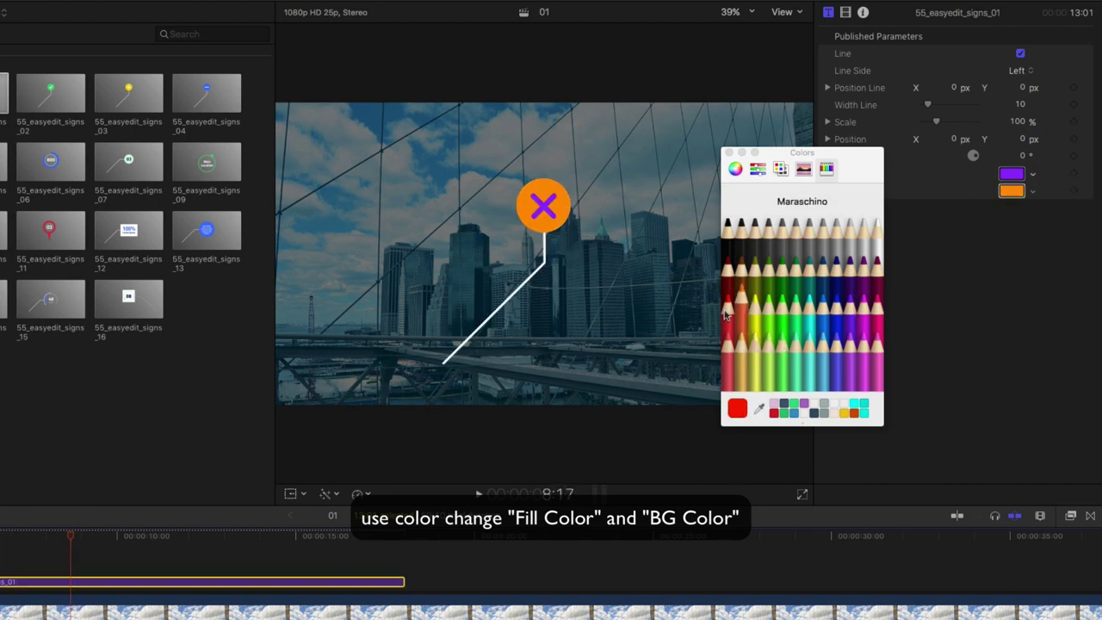
{"action": "left_click", "coordinate": [729, 153]}
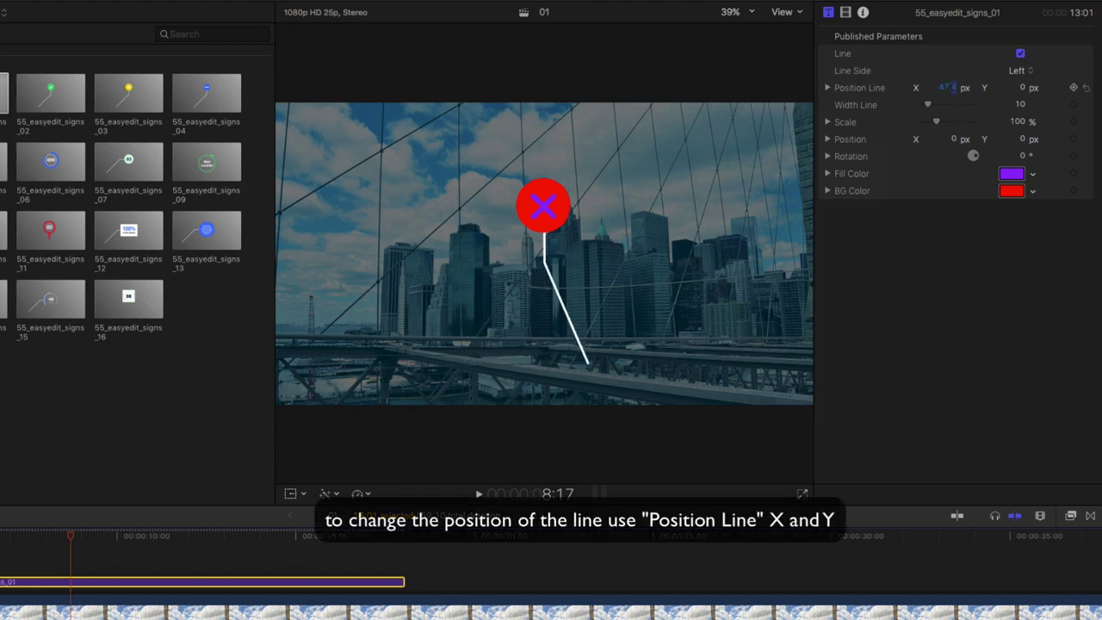
Adjust the call-out line's X and Y position and keep the line on the left side.
{"action": "left_click_drag", "start_coordinate": [947, 87], "coordinate": [969, 87]}
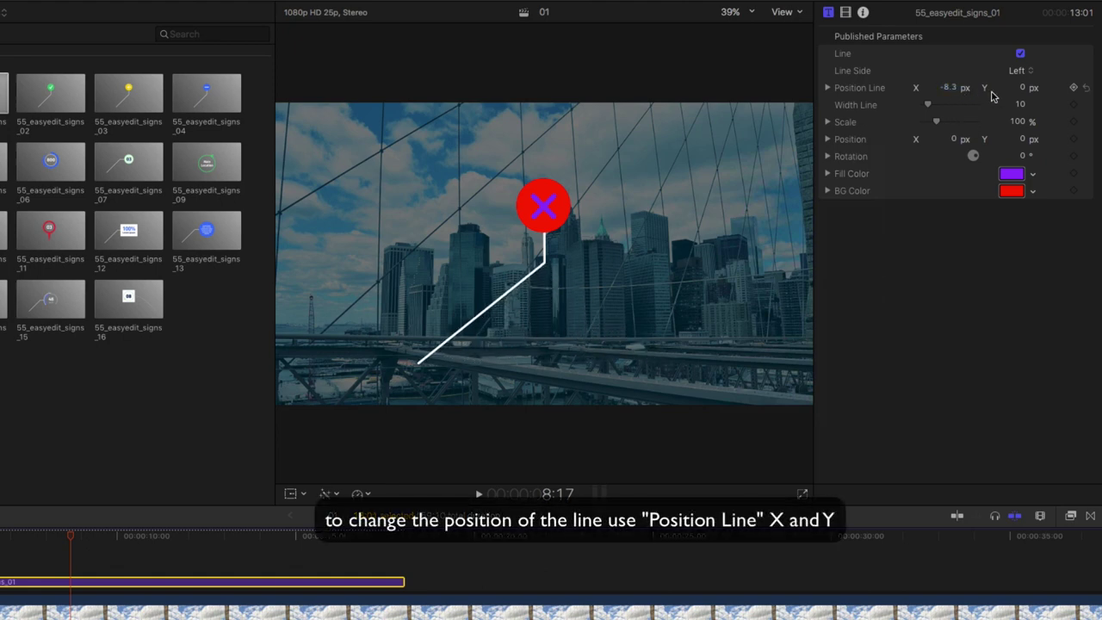
{"action": "left_click", "coordinate": [1022, 88]}
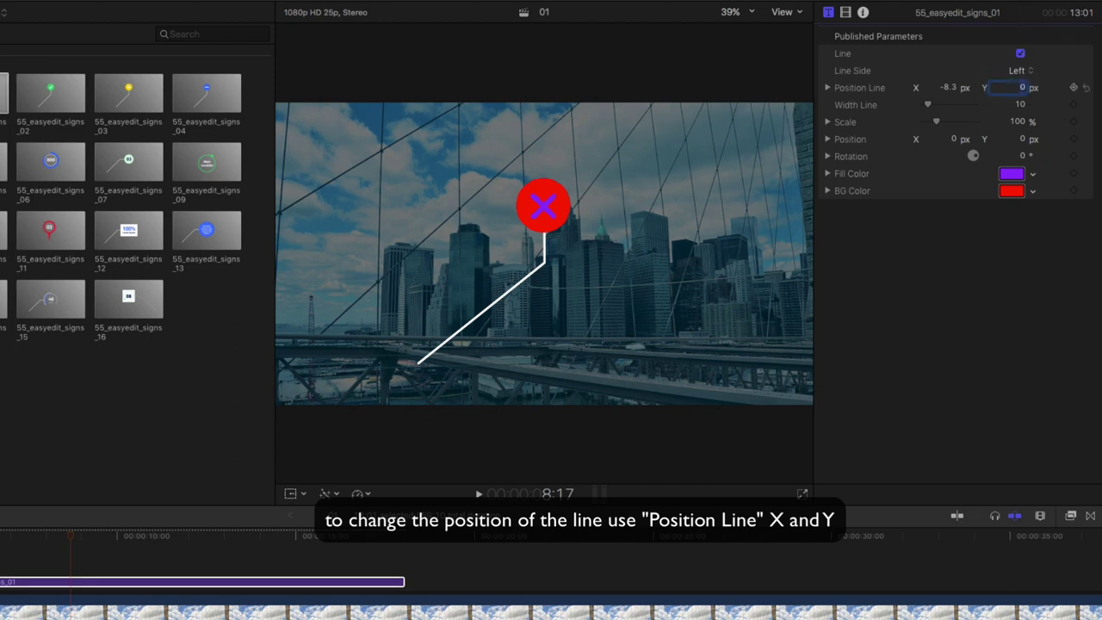
{"action": "left_click_drag", "start_coordinate": [1018, 88], "coordinate": [1038, 88]}
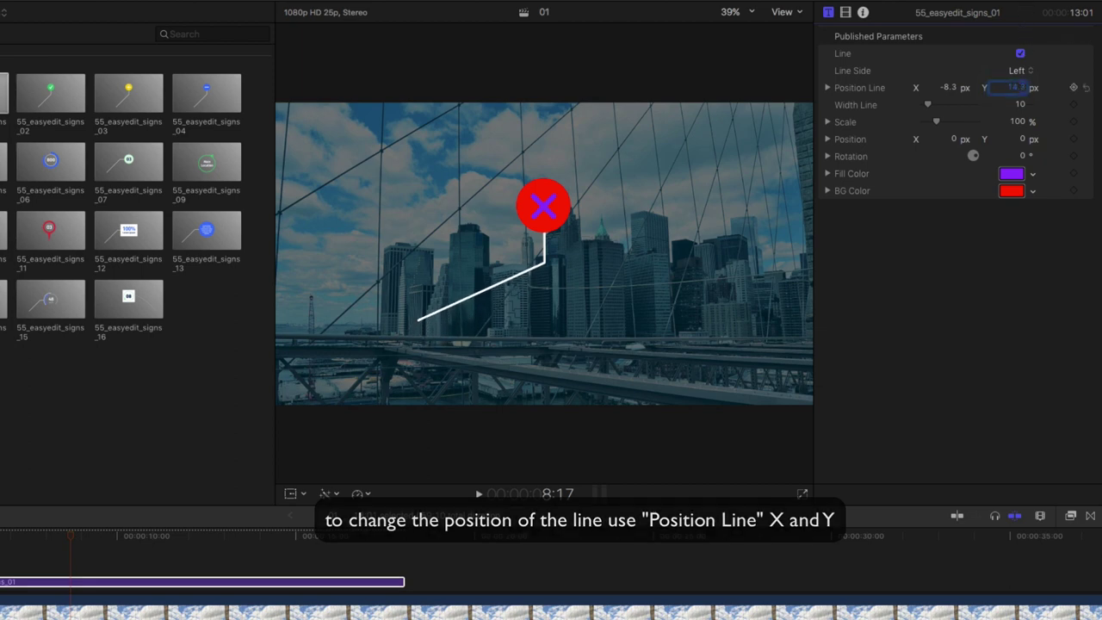
{"action": "left_click", "coordinate": [1018, 70]}
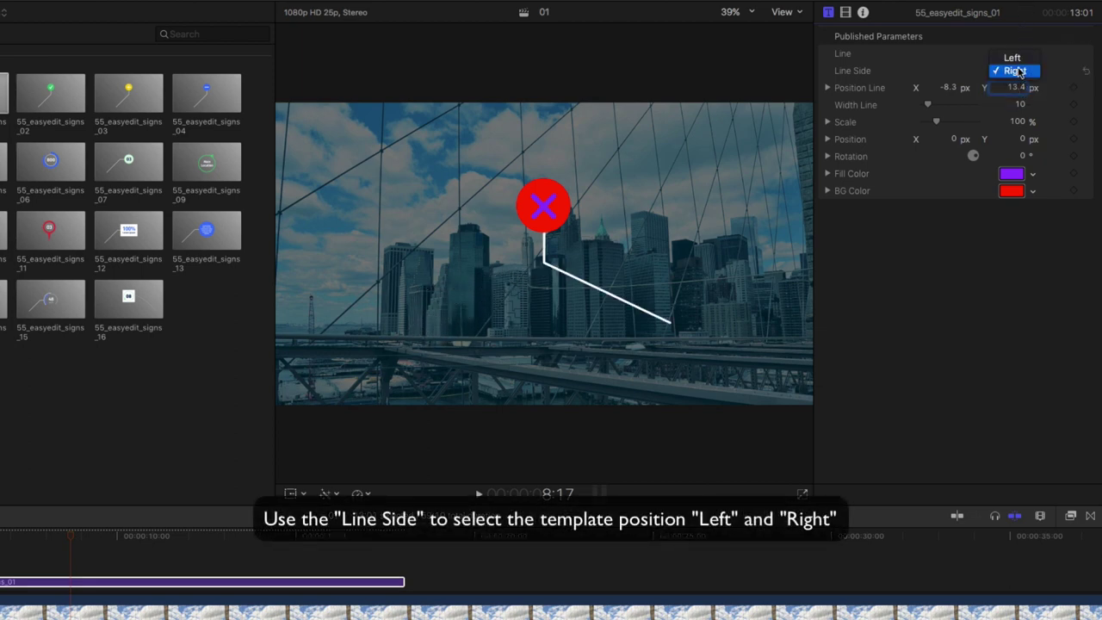
{"action": "left_click", "coordinate": [1016, 57]}
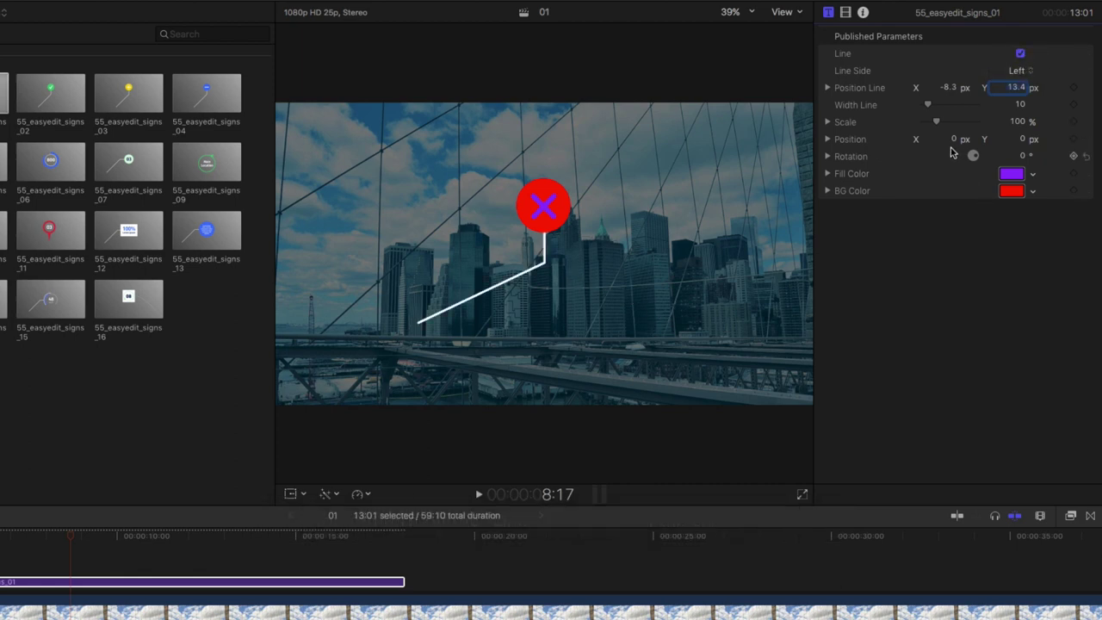
Shift the sign right, reset rotation to 0, scale it to 121%, then delete it.
{"action": "left_click_drag", "start_coordinate": [954, 142], "coordinate": [969, 142]}
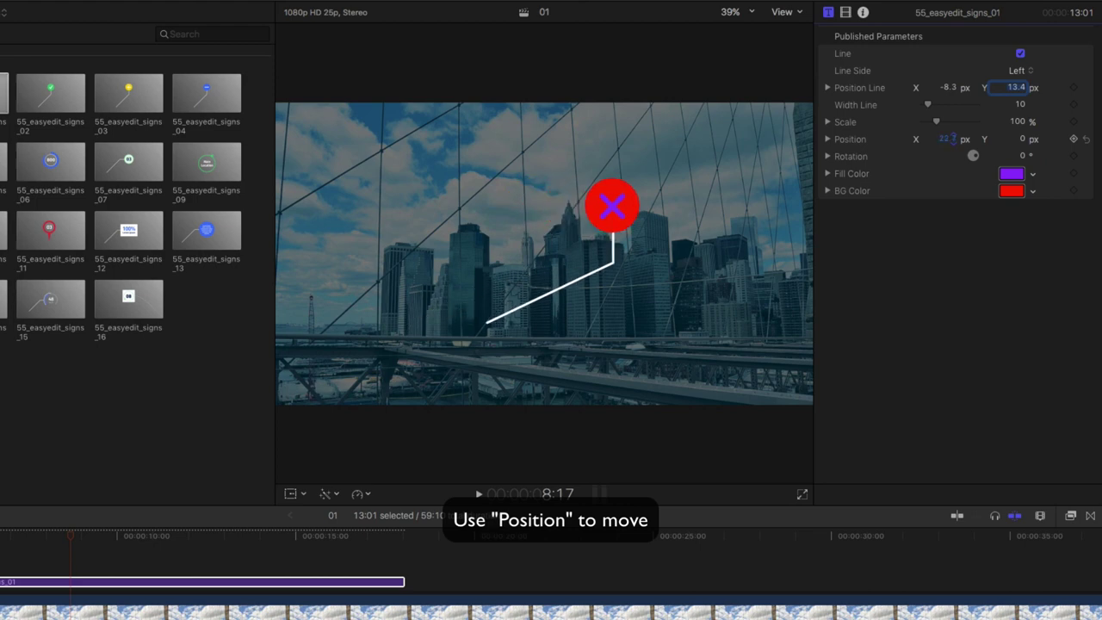
{"action": "mouse_move", "coordinate": [1020, 156]}
{"action": "left_mouse_down"}
{"action": "mouse_move", "coordinate": [1009, 155]}
{"action": "mouse_move", "coordinate": [1032, 161]}
{"action": "left_mouse_up"}
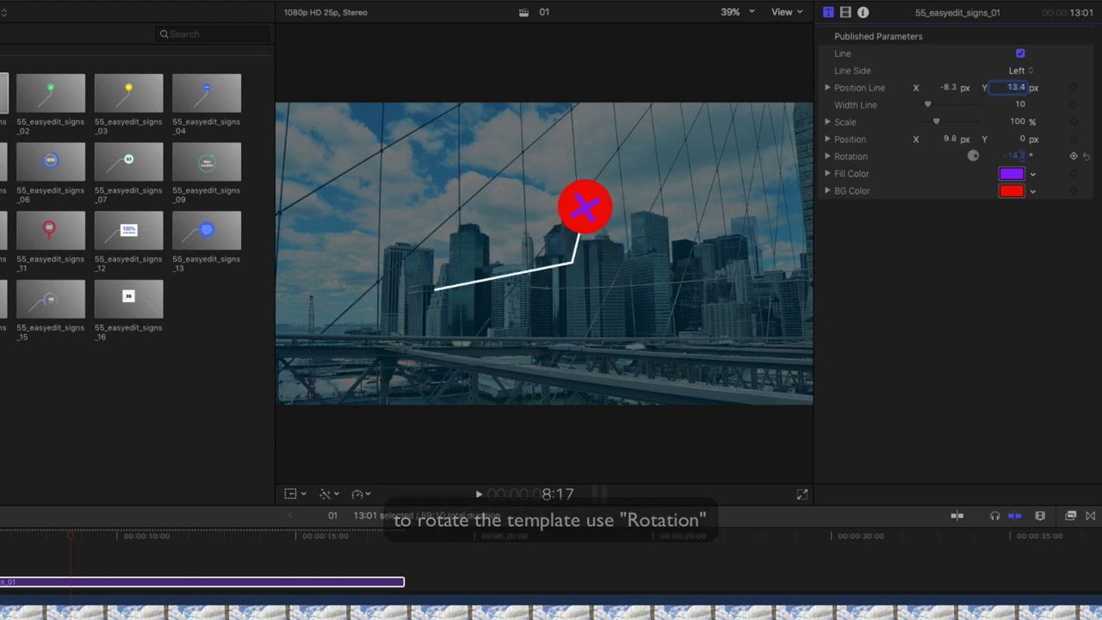
{"action": "type", "text": "0"}
{"action": "key", "text": "Return"}
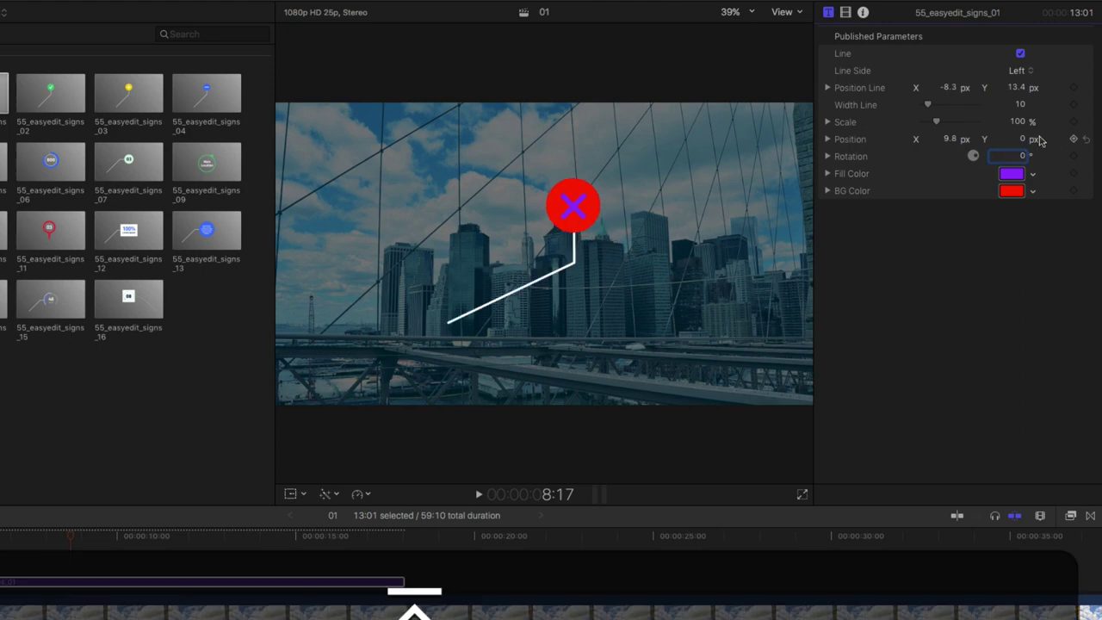
{"action": "left_click_drag", "start_coordinate": [1018, 121], "coordinate": [1029, 117]}
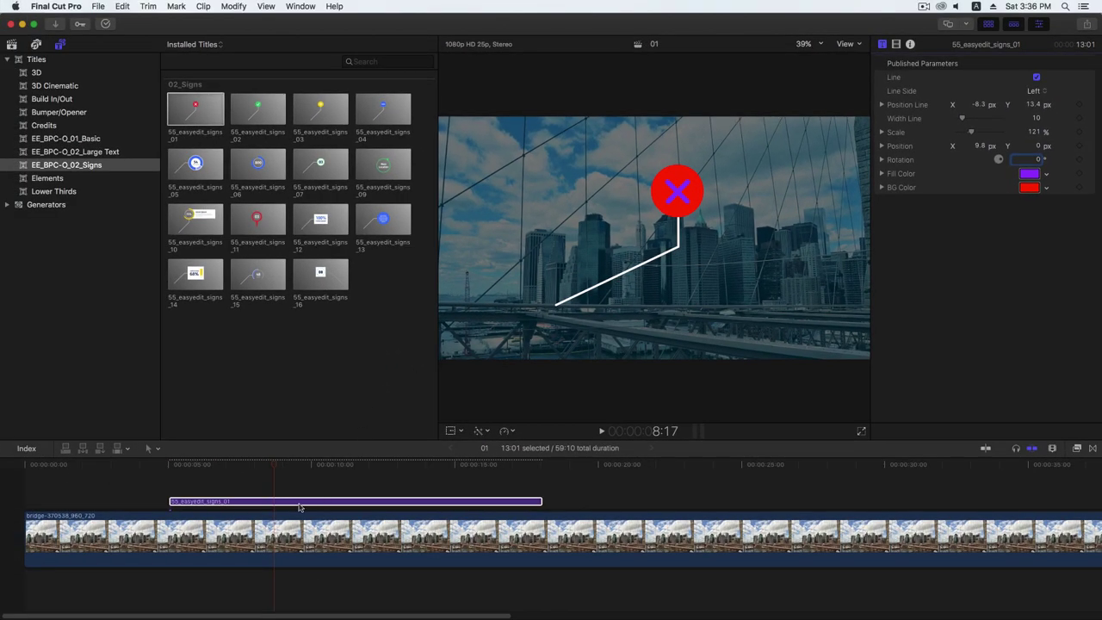
{"action": "key", "text": "BackSpace"}
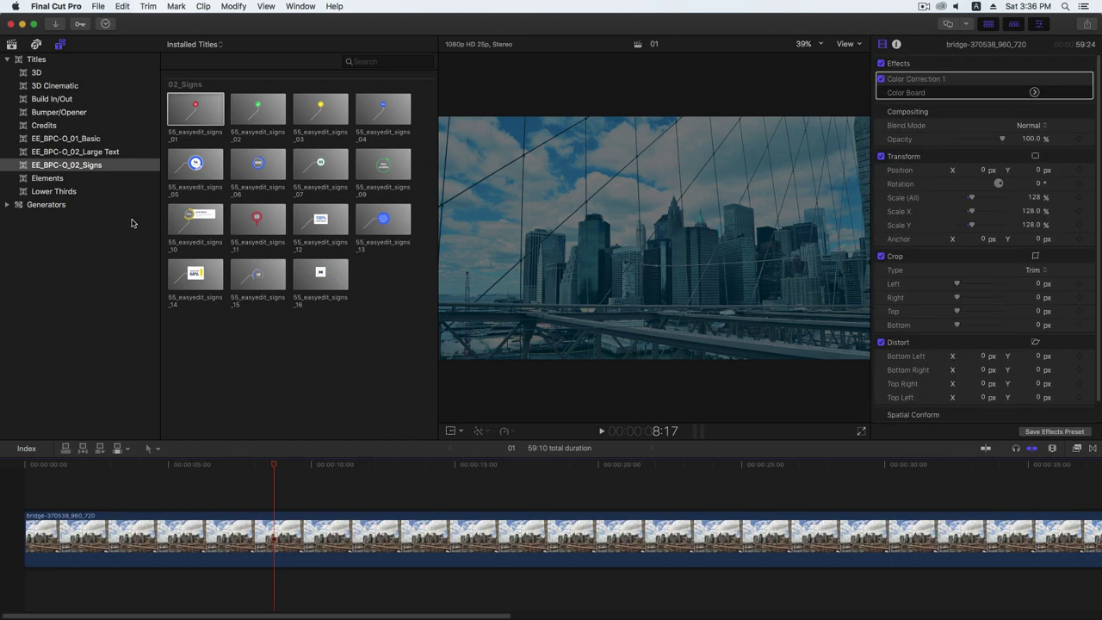
Place 55_easyedit_basic_10 from EE_BPC-O_01_Basic above the bridge clip and select it.
{"action": "left_click", "coordinate": [91, 142]}
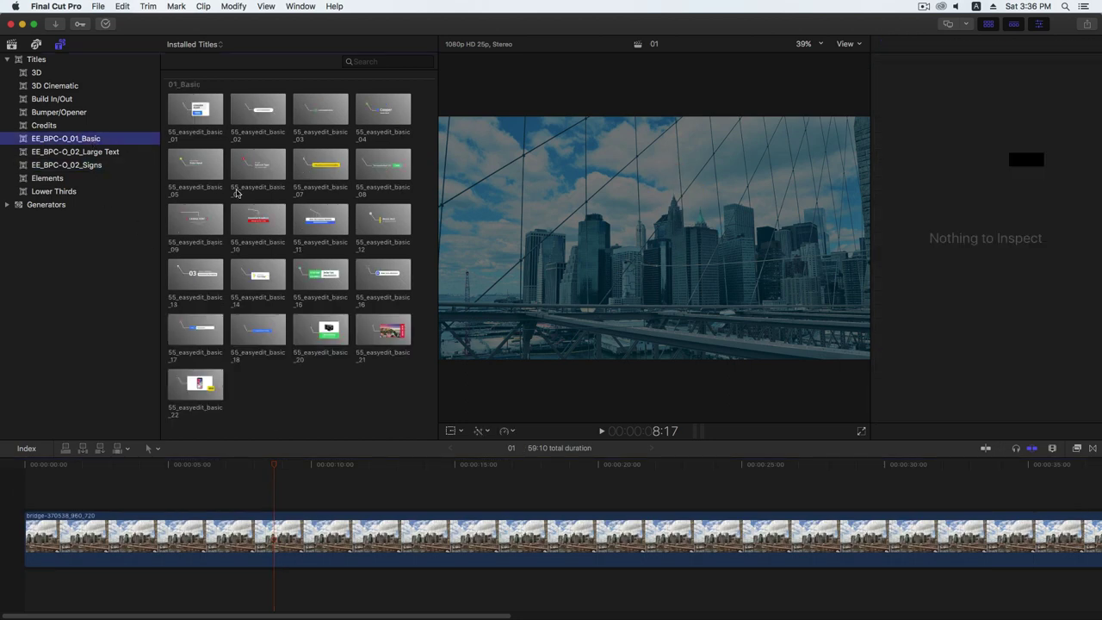
{"action": "left_click", "coordinate": [250, 222]}
{"action": "mouse_move", "coordinate": [257, 229]}
{"action": "left_mouse_down"}
{"action": "mouse_move", "coordinate": [210, 388]}
{"action": "mouse_move", "coordinate": [143, 502]}
{"action": "left_mouse_up"}
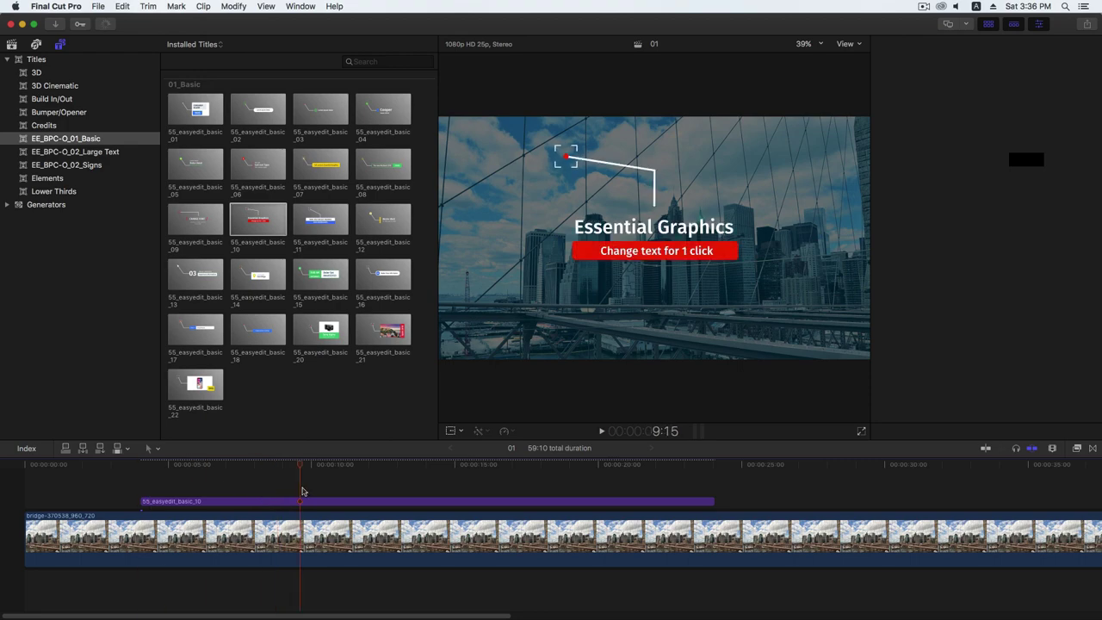
{"action": "left_click", "coordinate": [275, 501]}
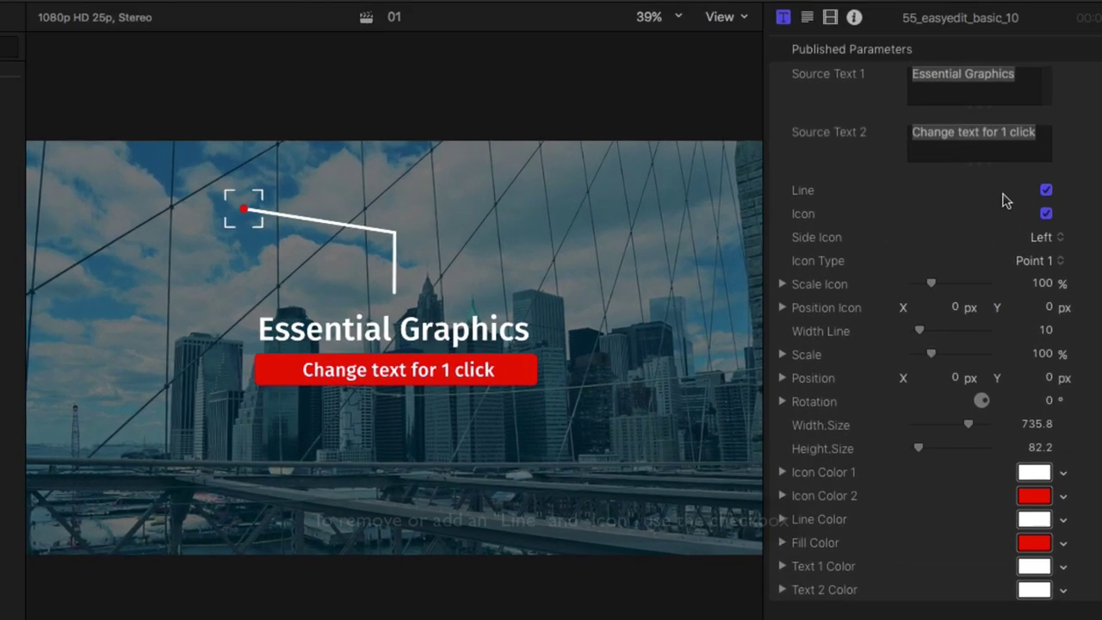
Toggle the call-out line and icon off and on, keeping the icon on the left.
{"action": "left_click", "coordinate": [1045, 191]}
{"action": "left_click", "coordinate": [1045, 190]}
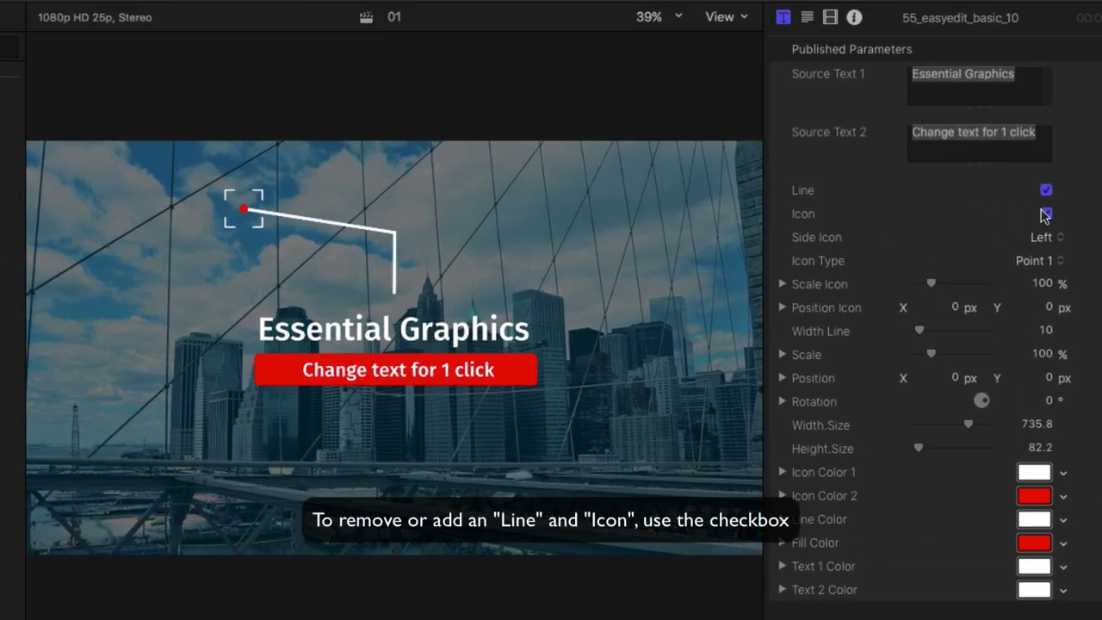
{"action": "left_click", "coordinate": [1045, 213]}
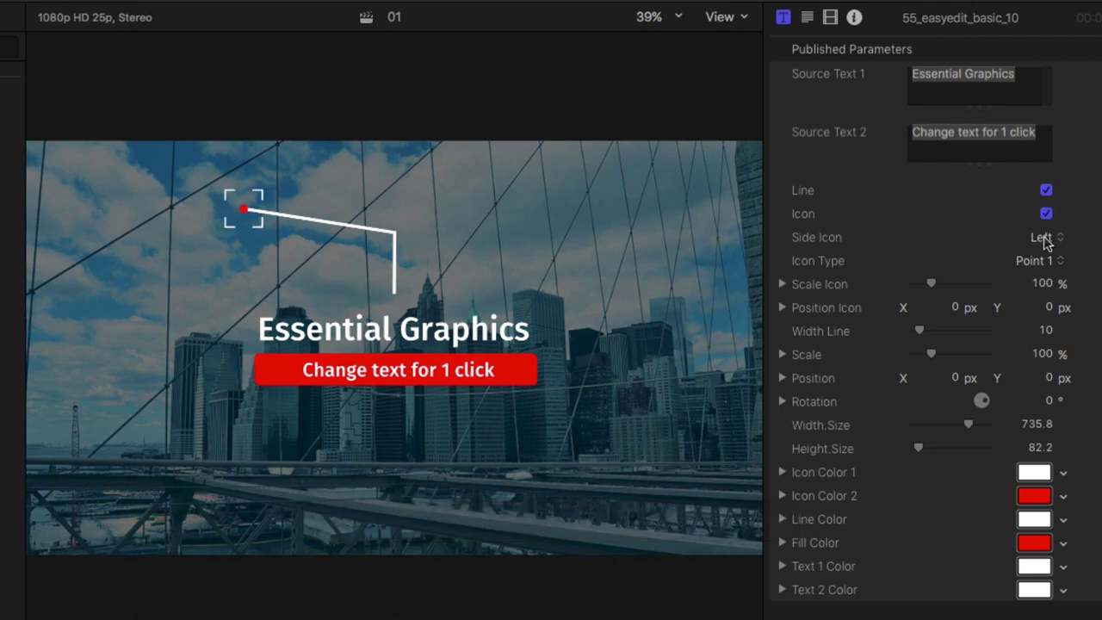
{"action": "left_click", "coordinate": [1044, 238]}
{"action": "left_click", "coordinate": [1046, 254]}
{"action": "left_click", "coordinate": [1042, 238]}
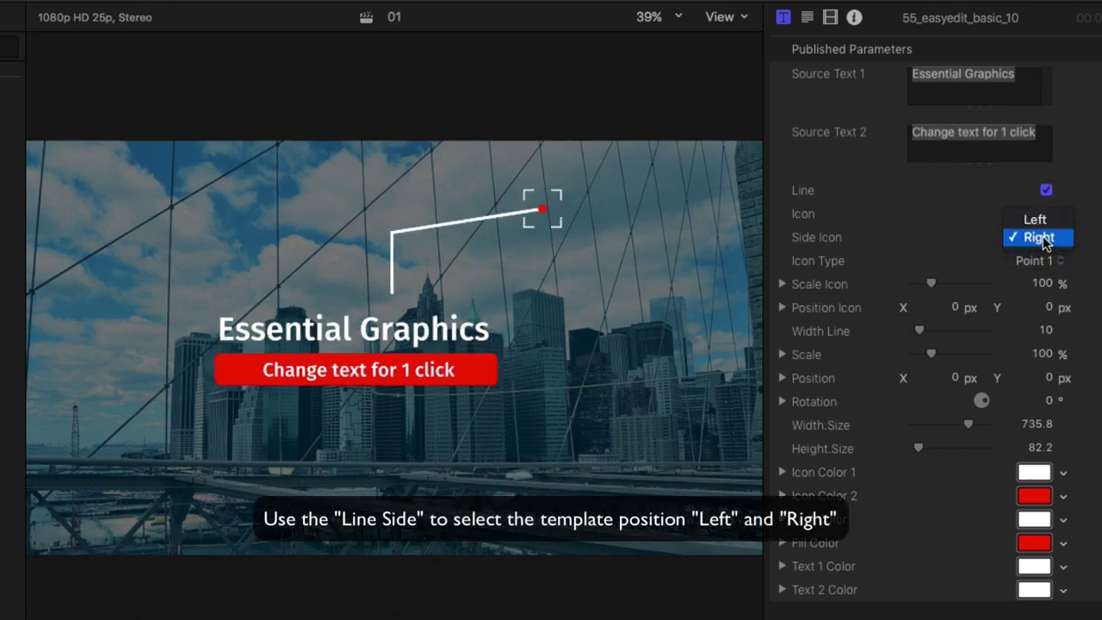
{"action": "left_click", "coordinate": [1043, 221]}
Try the Point 2, 3, 4 and 12 icon types, then settle on Point 1.
{"action": "left_click", "coordinate": [1050, 261]}
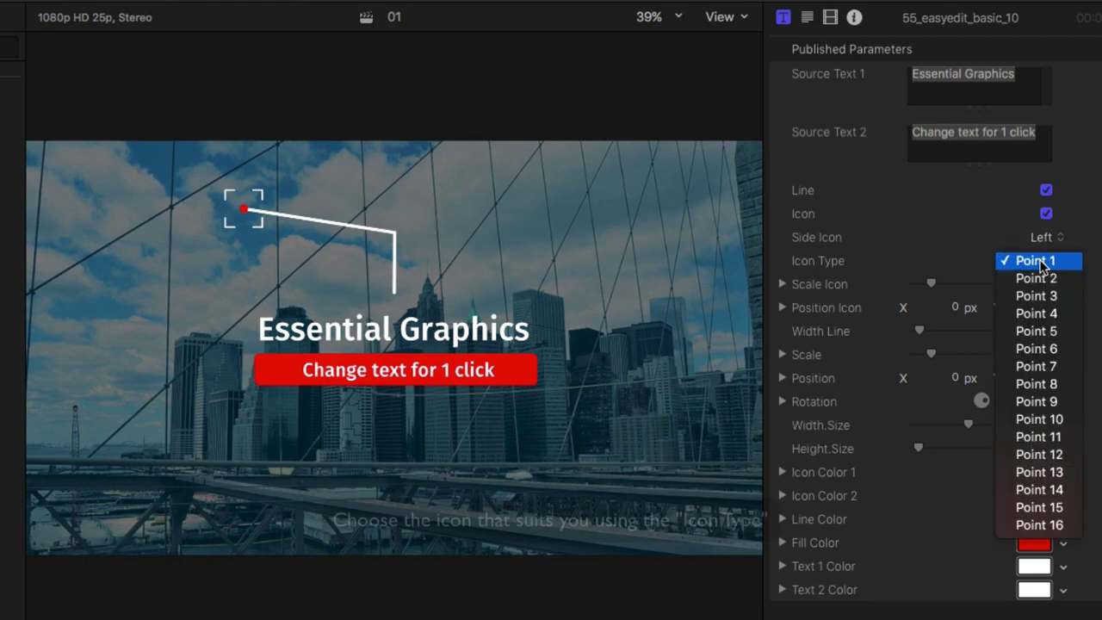
{"action": "left_click", "coordinate": [1040, 279]}
{"action": "left_click", "coordinate": [1038, 262]}
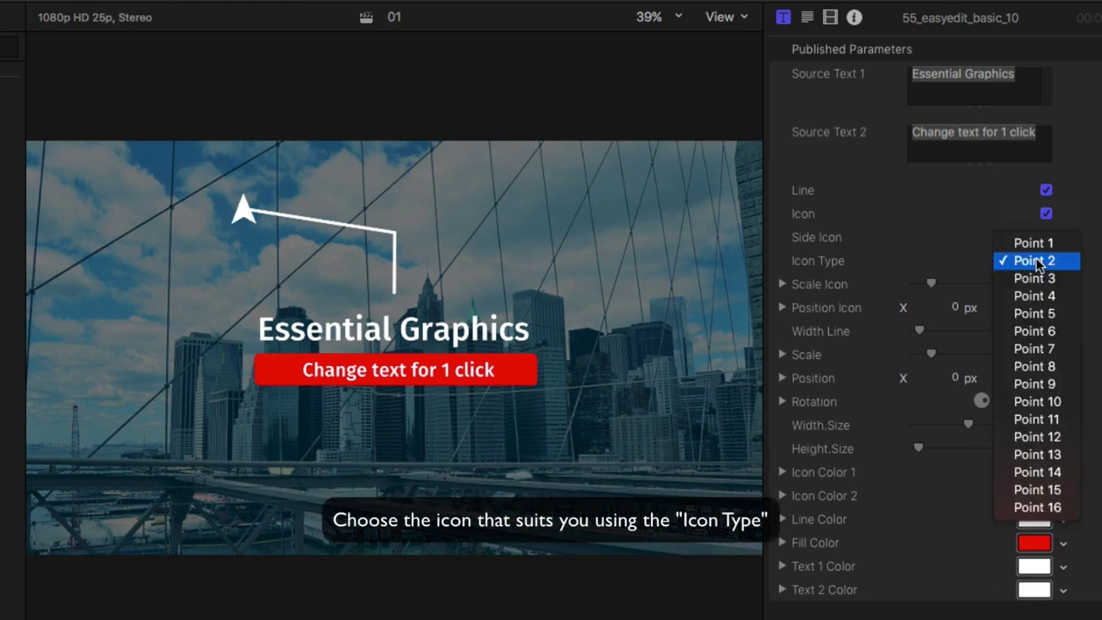
{"action": "left_click", "coordinate": [1039, 277]}
{"action": "left_click", "coordinate": [1039, 260]}
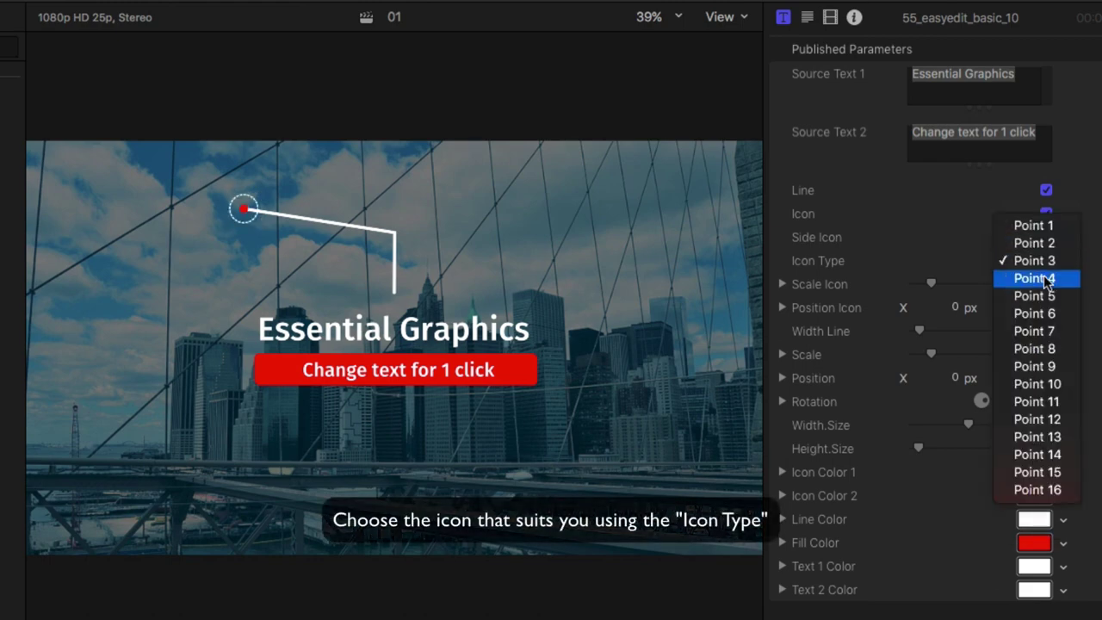
{"action": "left_click", "coordinate": [1040, 277]}
{"action": "left_click", "coordinate": [1040, 261]}
{"action": "left_click", "coordinate": [1059, 403]}
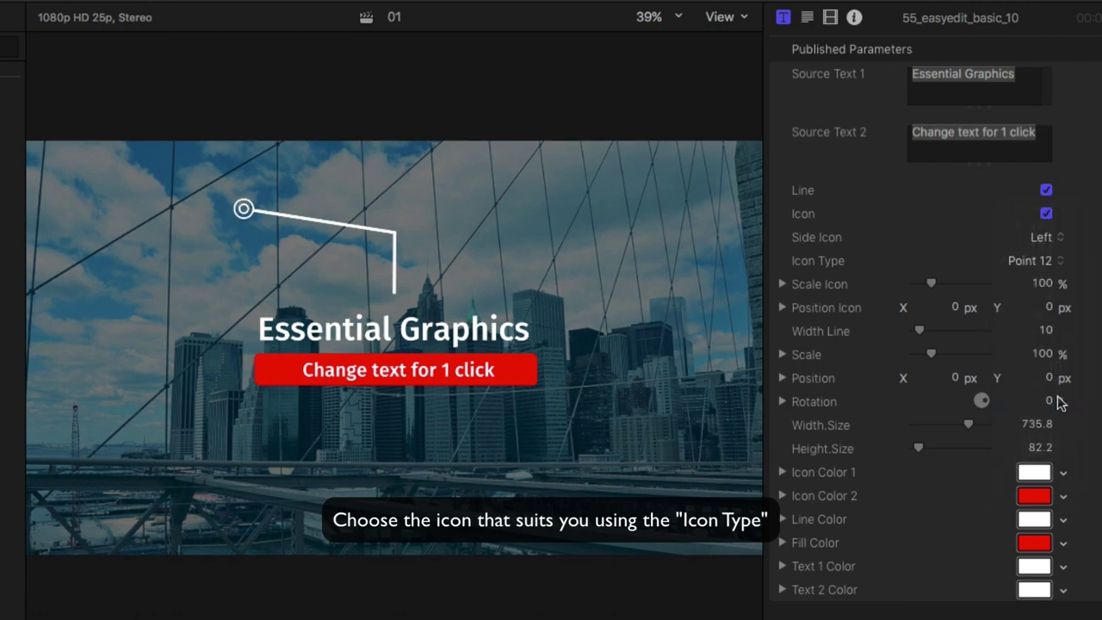
{"action": "left_click", "coordinate": [1038, 261]}
{"action": "key", "text": "Escape"}
{"action": "left_click", "coordinate": [1033, 261]}
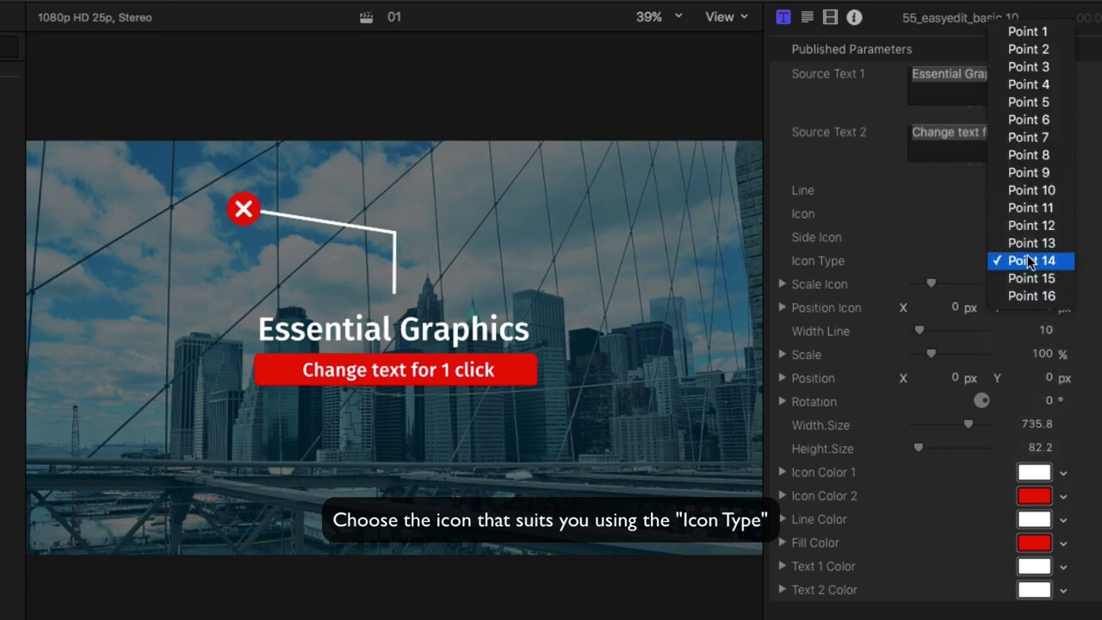
{"action": "left_click", "coordinate": [1036, 39]}
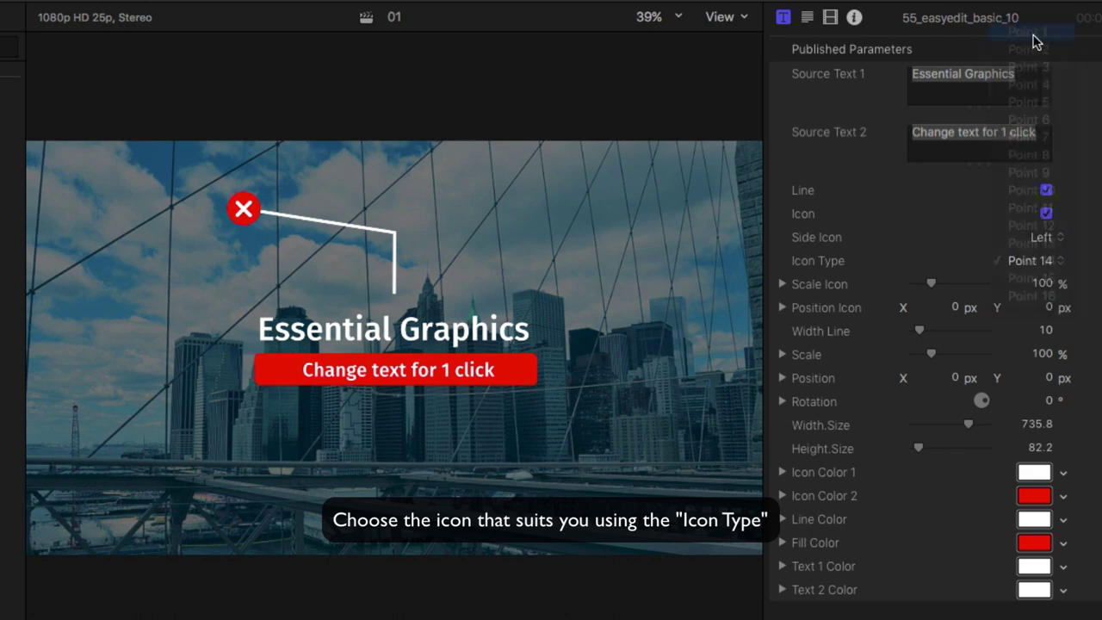
Set Icon Color 1 to green and Icon Color 2 to light grey Mercury.
{"action": "left_click", "coordinate": [1035, 475]}
{"action": "left_click", "coordinate": [693, 376]}
{"action": "left_click", "coordinate": [1034, 496]}
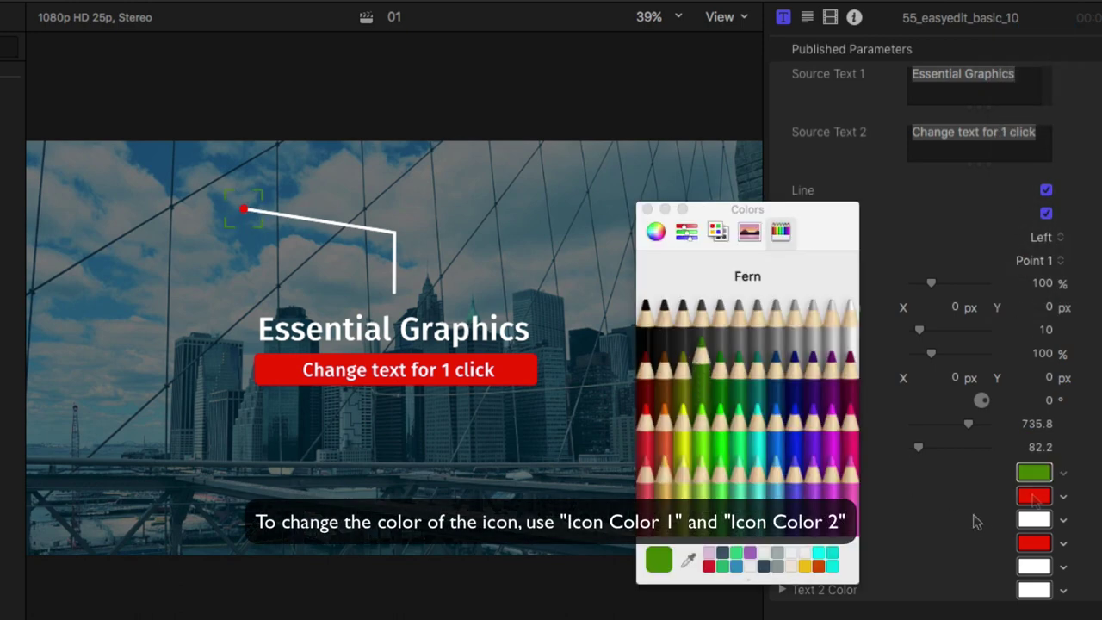
{"action": "left_click", "coordinate": [719, 422]}
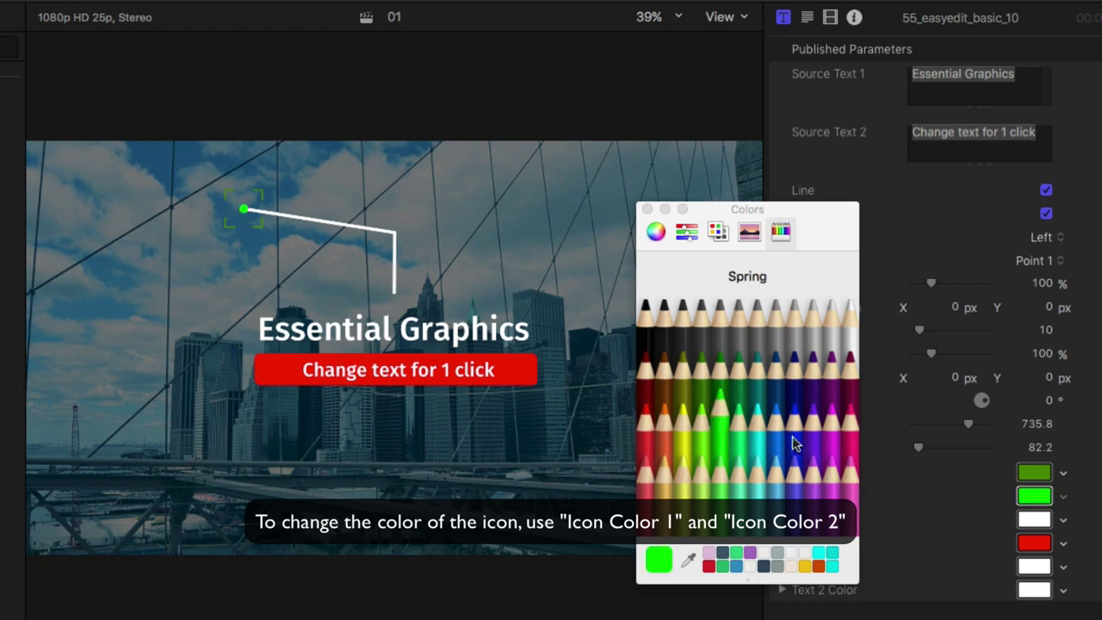
{"action": "left_click", "coordinate": [794, 426]}
{"action": "left_click", "coordinate": [829, 426]}
{"action": "left_click", "coordinate": [831, 317]}
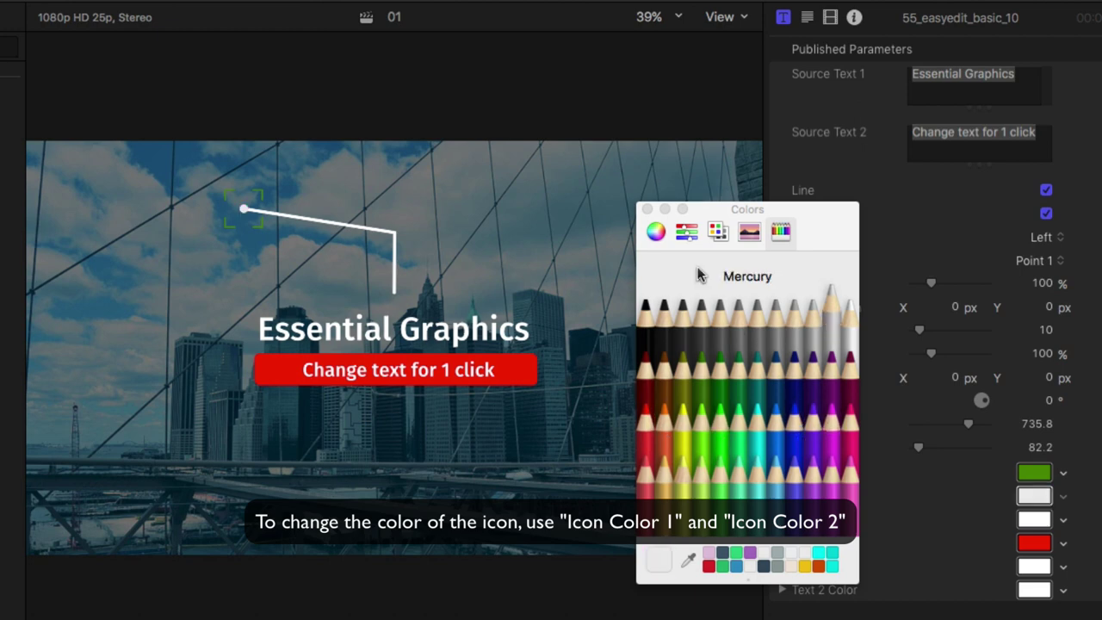
{"action": "left_click", "coordinate": [647, 210]}
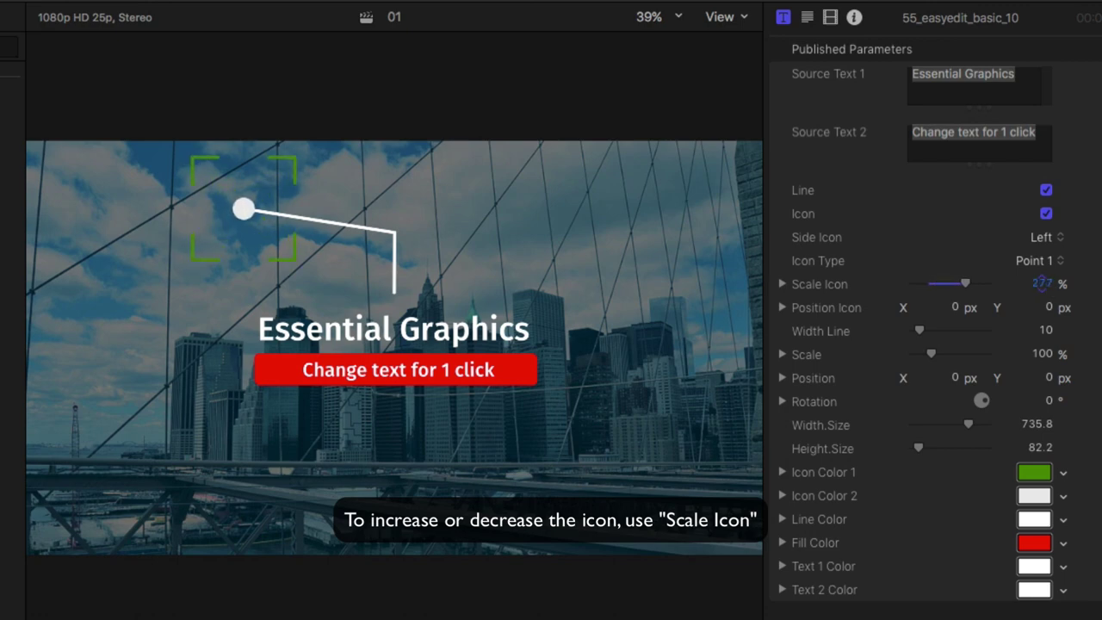
Set the call-out icon to 164% scale and nudge its X/Y position.
{"action": "left_click_drag", "start_coordinate": [1042, 284], "coordinate": [1029, 283]}
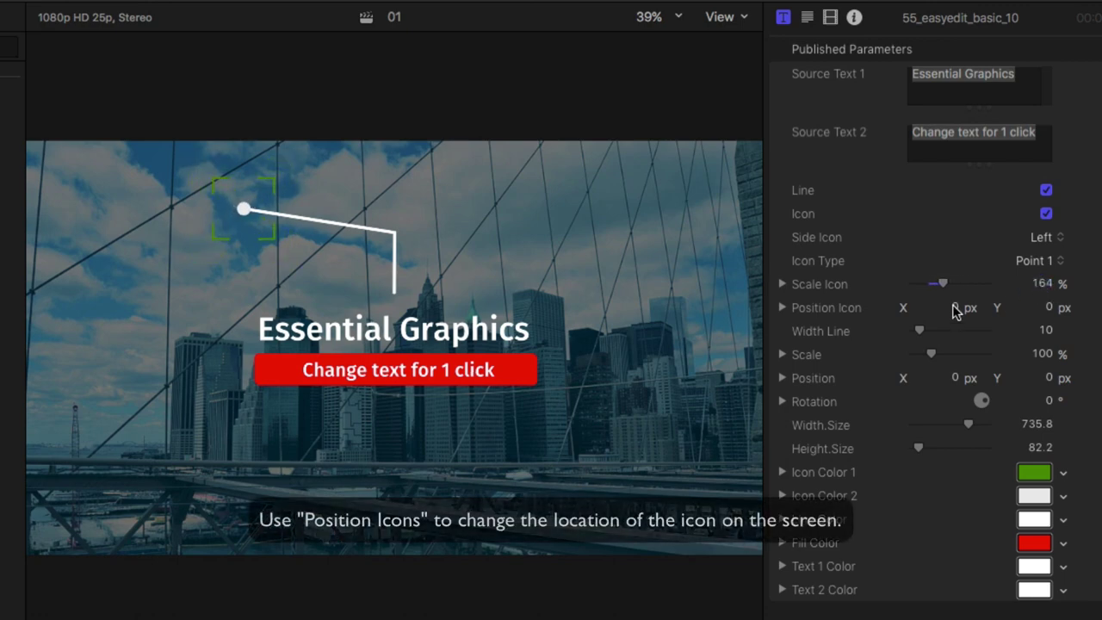
{"action": "mouse_move", "coordinate": [954, 308]}
{"action": "left_mouse_down"}
{"action": "mouse_move", "coordinate": [982, 307]}
{"action": "mouse_move", "coordinate": [954, 310]}
{"action": "left_mouse_up"}
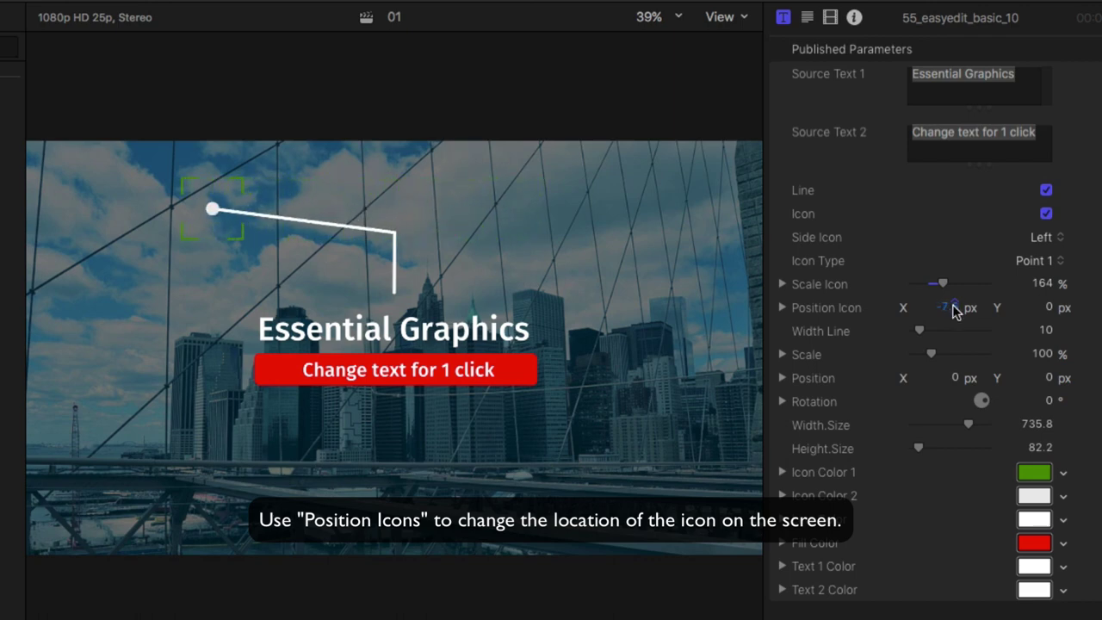
{"action": "left_click_drag", "start_coordinate": [1053, 310], "coordinate": [994, 313]}
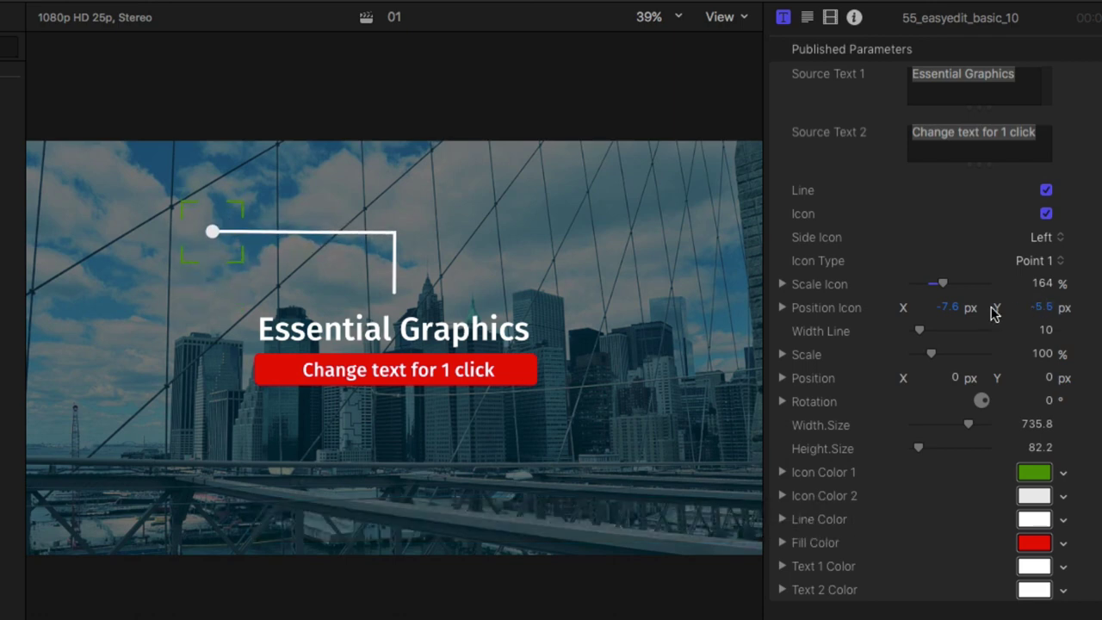
Thicken the call-out line, lower the call-out slightly, and enlarge the red bar to 944 by 136.
{"action": "mouse_move", "coordinate": [919, 332]}
{"action": "left_mouse_down"}
{"action": "mouse_move", "coordinate": [932, 332]}
{"action": "mouse_move", "coordinate": [935, 360]}
{"action": "left_mouse_up"}
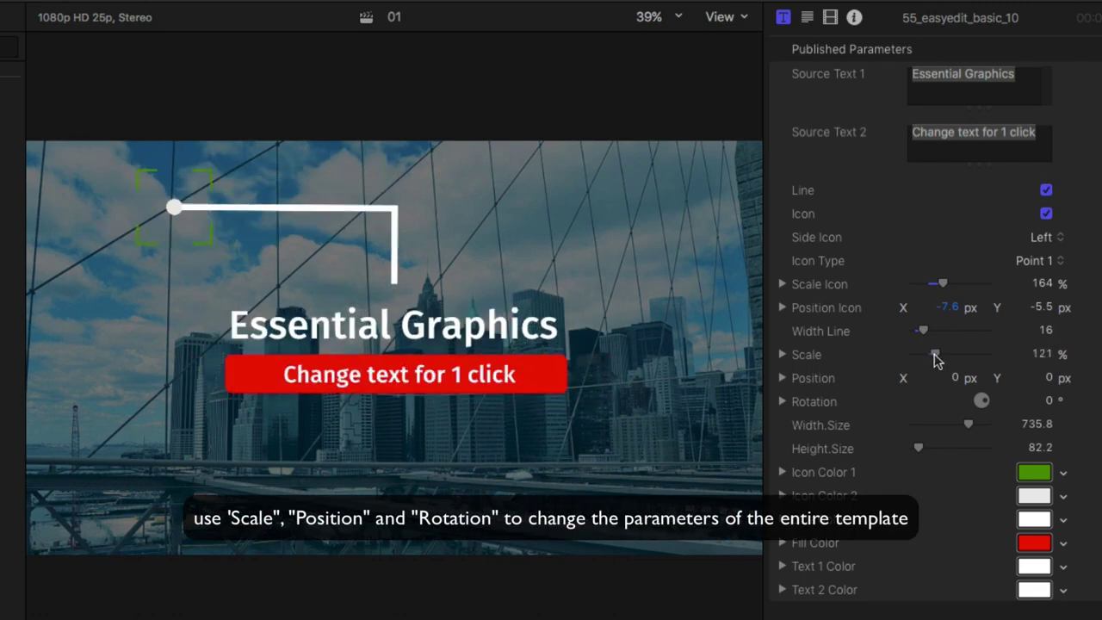
{"action": "left_click_drag", "start_coordinate": [1049, 382], "coordinate": [1057, 382]}
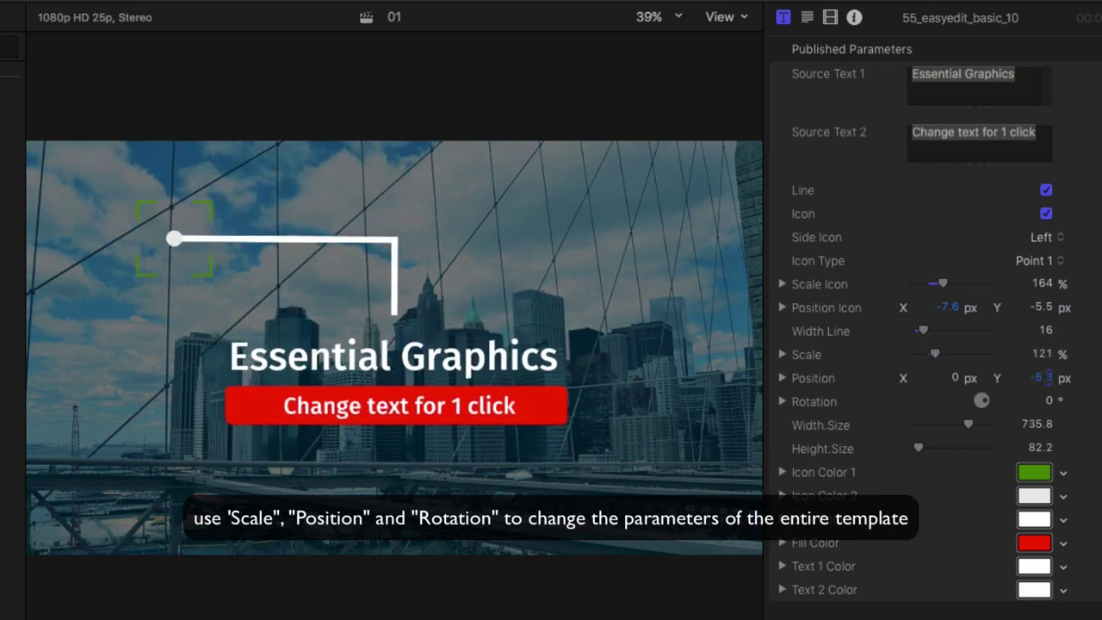
{"action": "left_click_drag", "start_coordinate": [969, 425], "coordinate": [988, 434]}
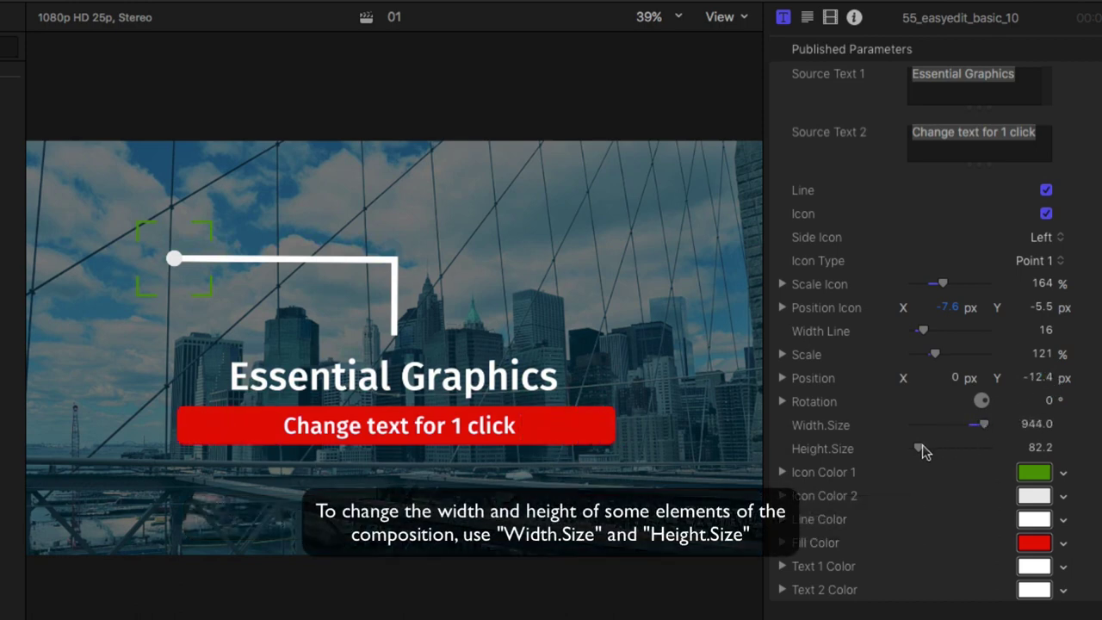
{"action": "left_click_drag", "start_coordinate": [920, 450], "coordinate": [923, 451]}
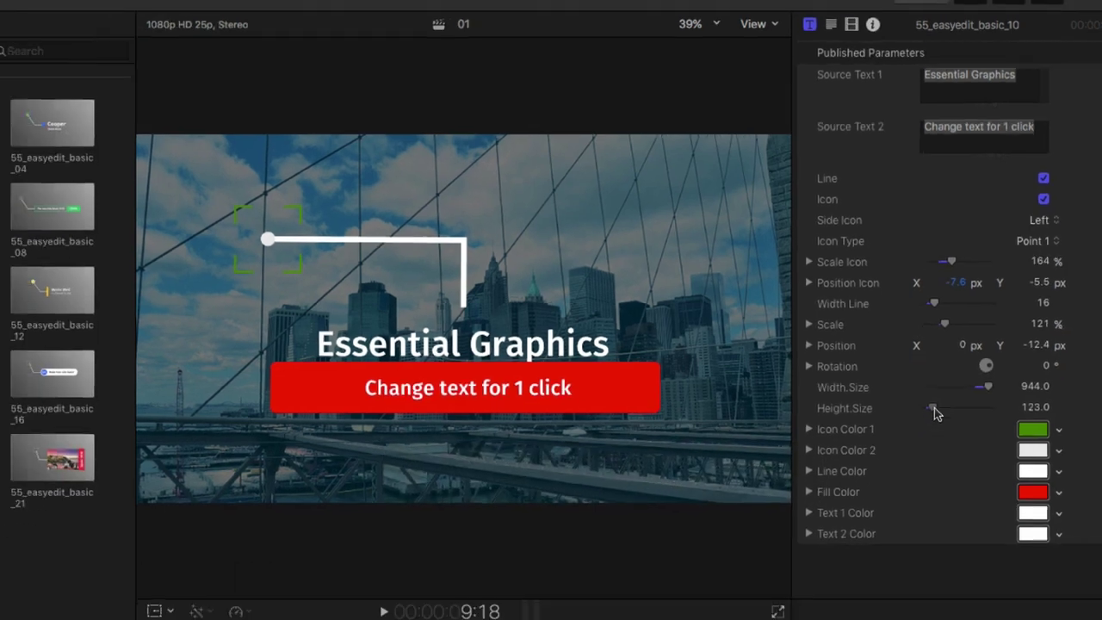
{"action": "left_click_drag", "start_coordinate": [934, 408], "coordinate": [939, 408]}
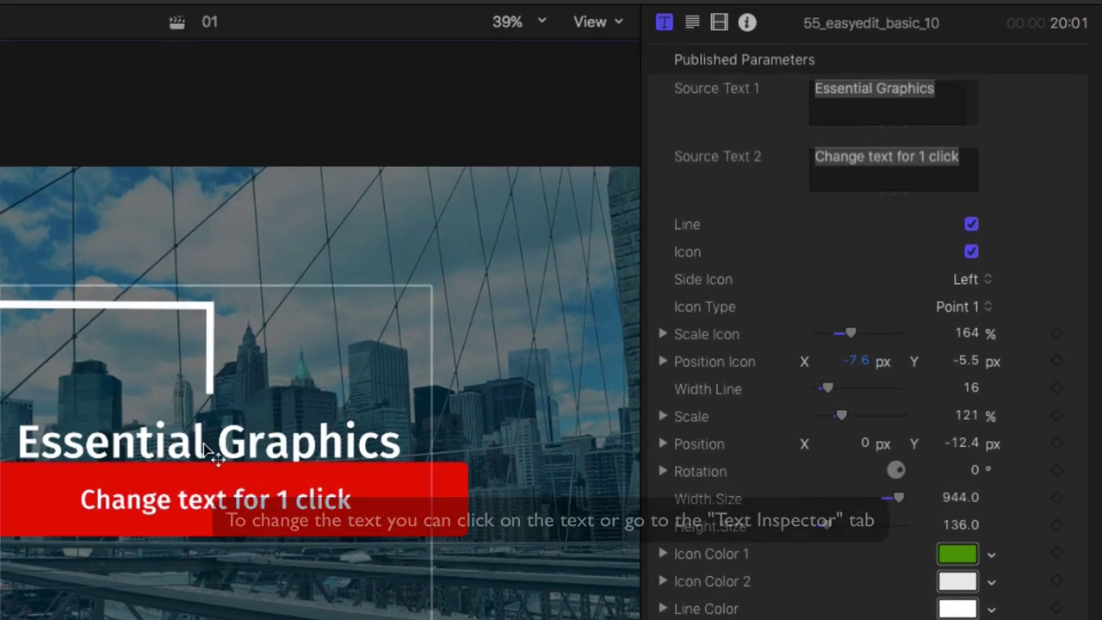
Open Source Text 2 in the Text inspector and select its 'Change text for 1 click' text.
{"action": "double_click", "coordinate": [659, 262]}
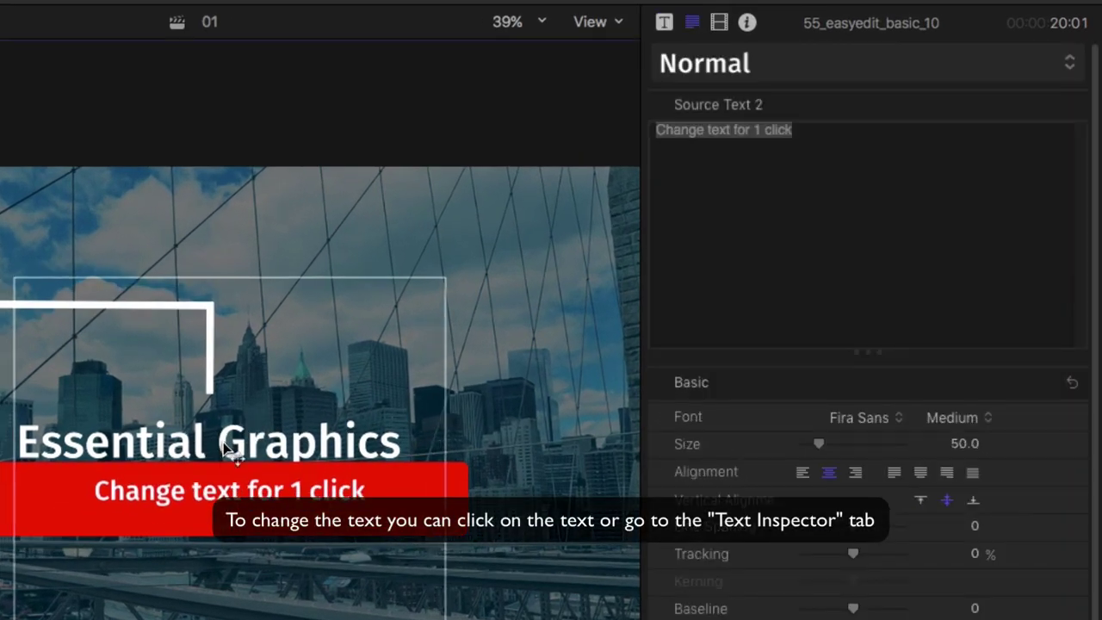
{"action": "left_click_drag", "start_coordinate": [213, 446], "coordinate": [207, 444]}
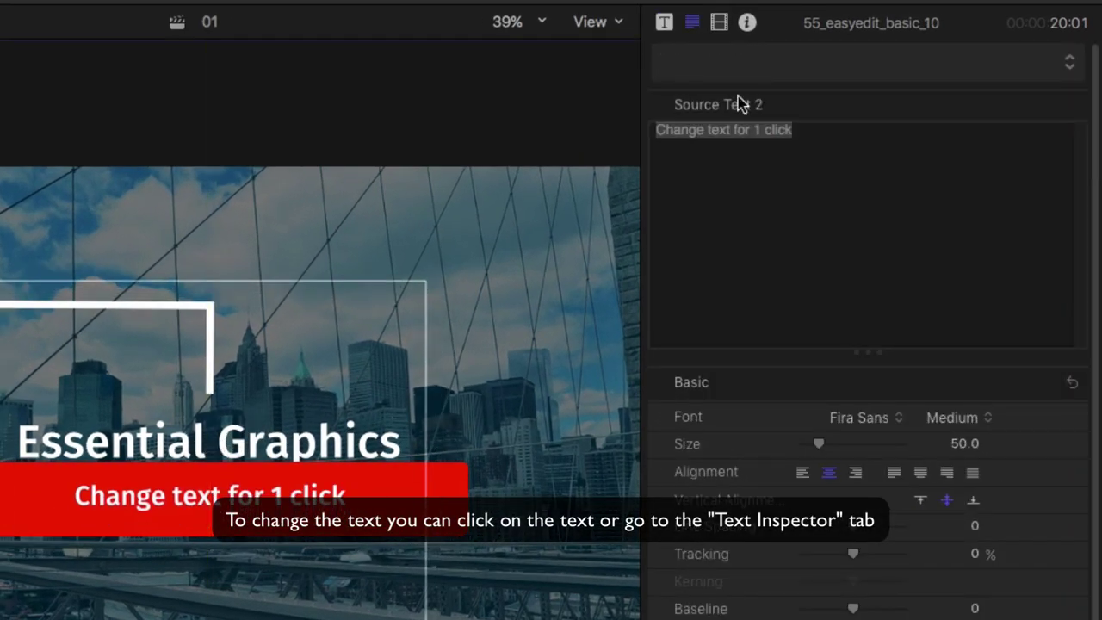
{"action": "left_click", "coordinate": [665, 24]}
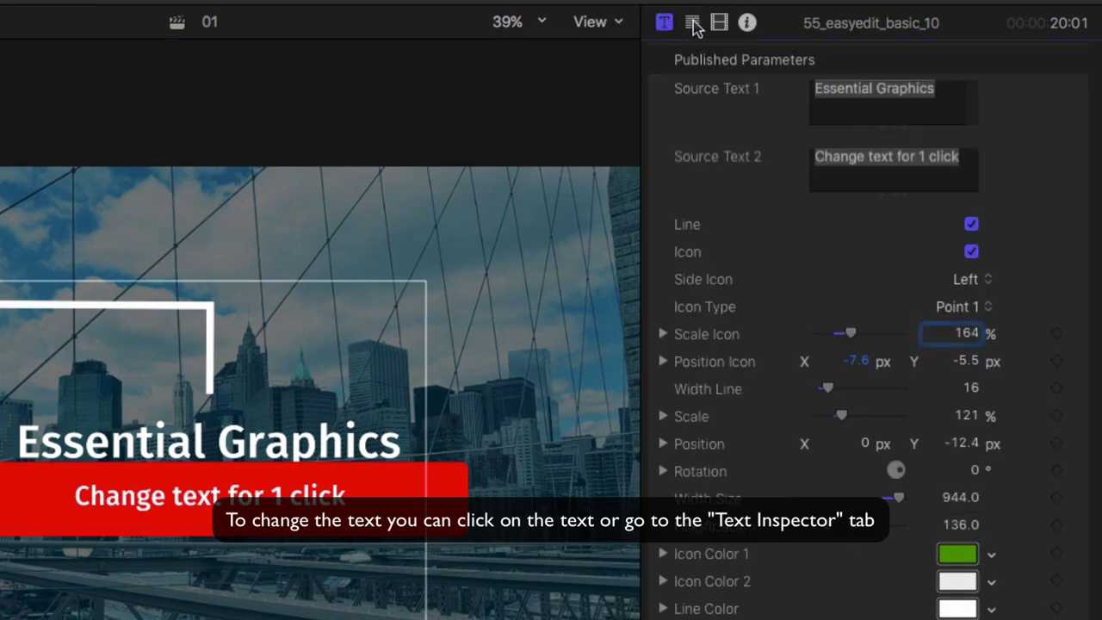
{"action": "left_click", "coordinate": [693, 23]}
{"action": "left_click", "coordinate": [775, 152]}
{"action": "left_click_drag", "start_coordinate": [849, 167], "coordinate": [616, 129]}
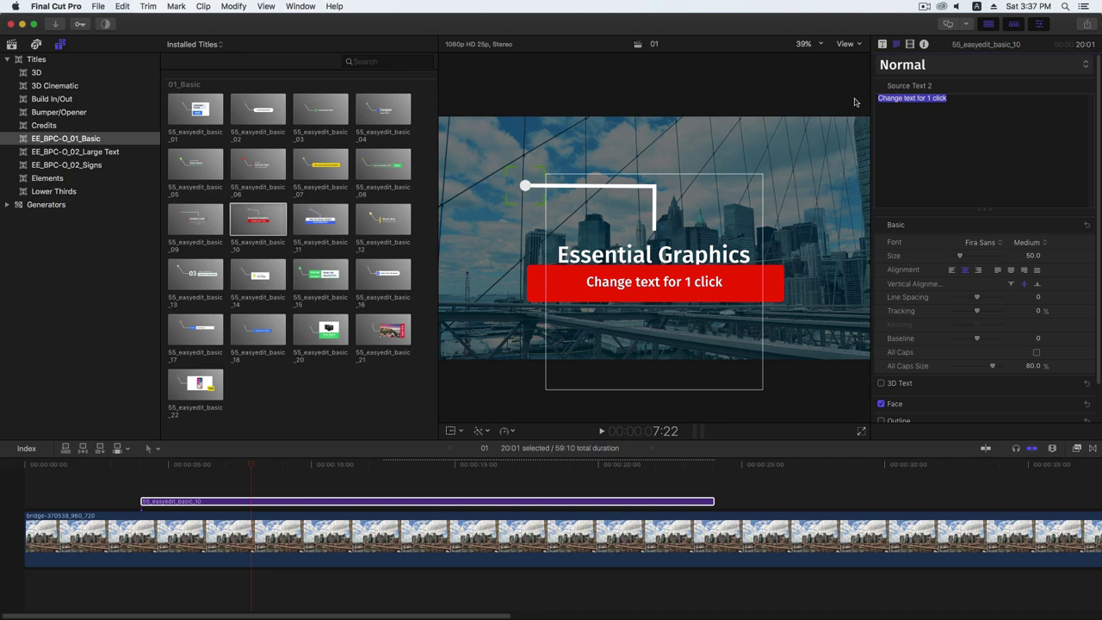
Replace the second line with 'Your text here' and centre-align it.
{"action": "type", "text": "Your"}
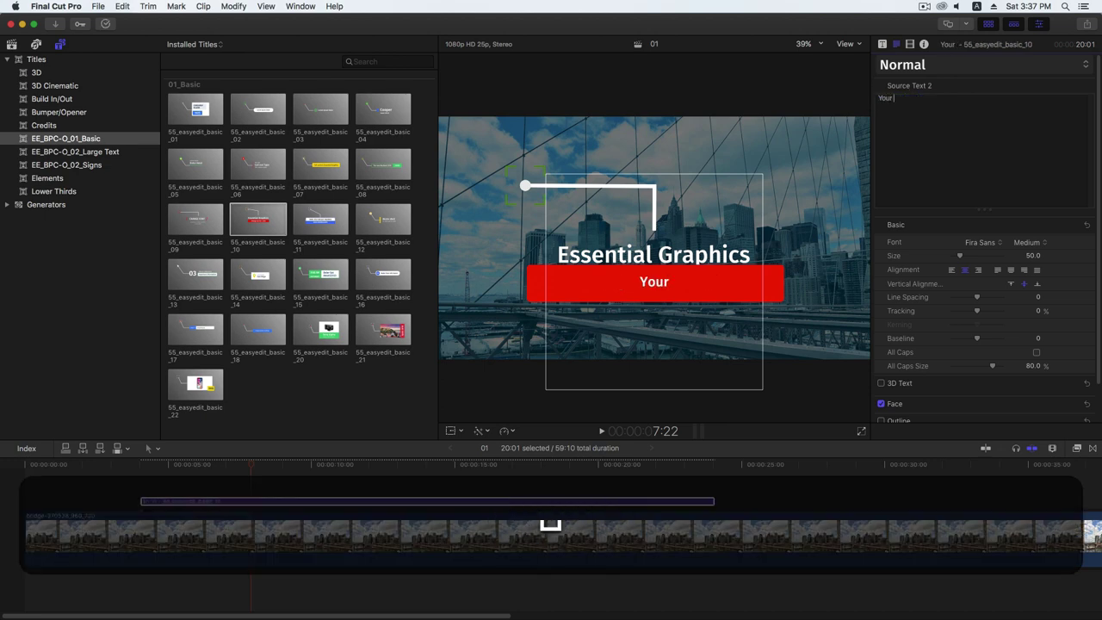
{"action": "type", "text": " text here"}
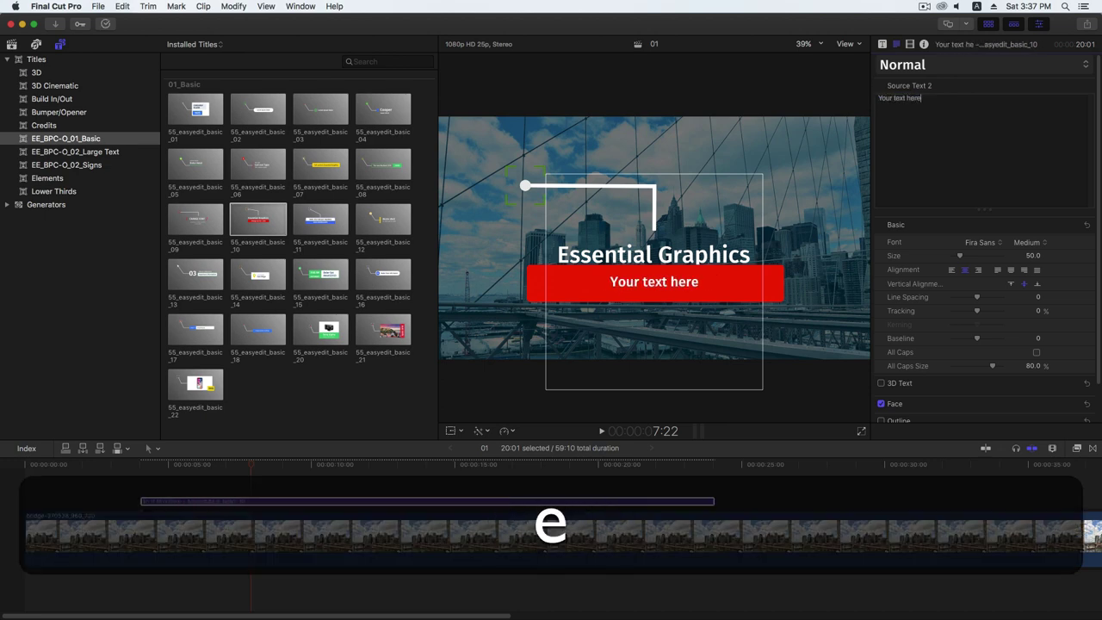
{"action": "left_click", "coordinate": [953, 270]}
{"action": "left_click", "coordinate": [966, 271]}
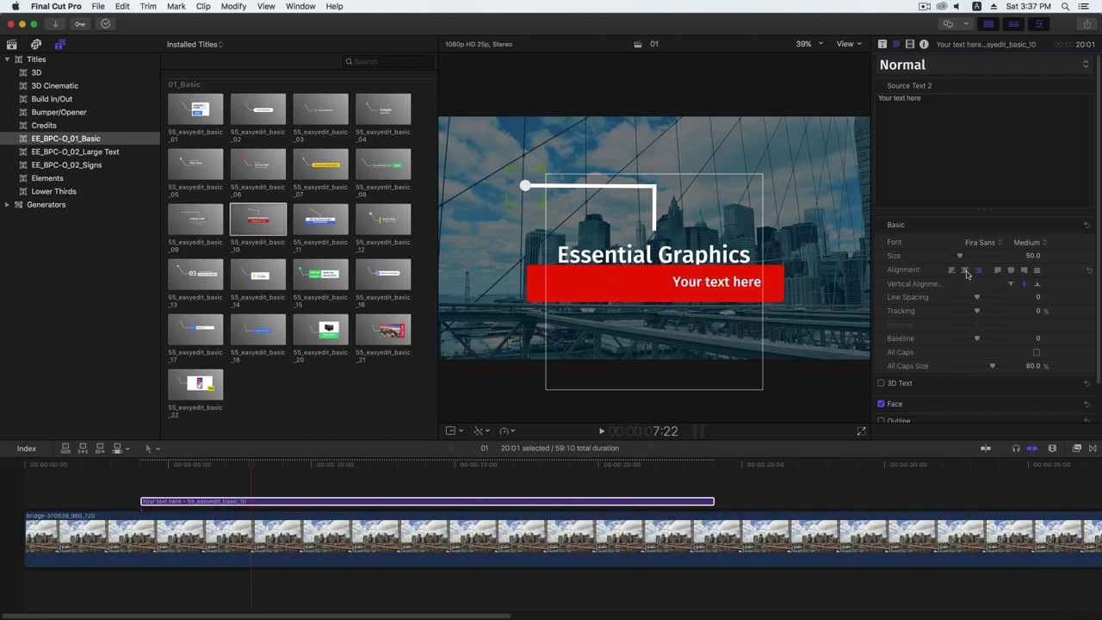
{"action": "left_click", "coordinate": [965, 270]}
Raise the second line's size to 68, set it in Fire Of Ysgard, and preview the title.
{"action": "left_click_drag", "start_coordinate": [960, 257], "coordinate": [964, 260]}
{"action": "left_click", "coordinate": [980, 243]}
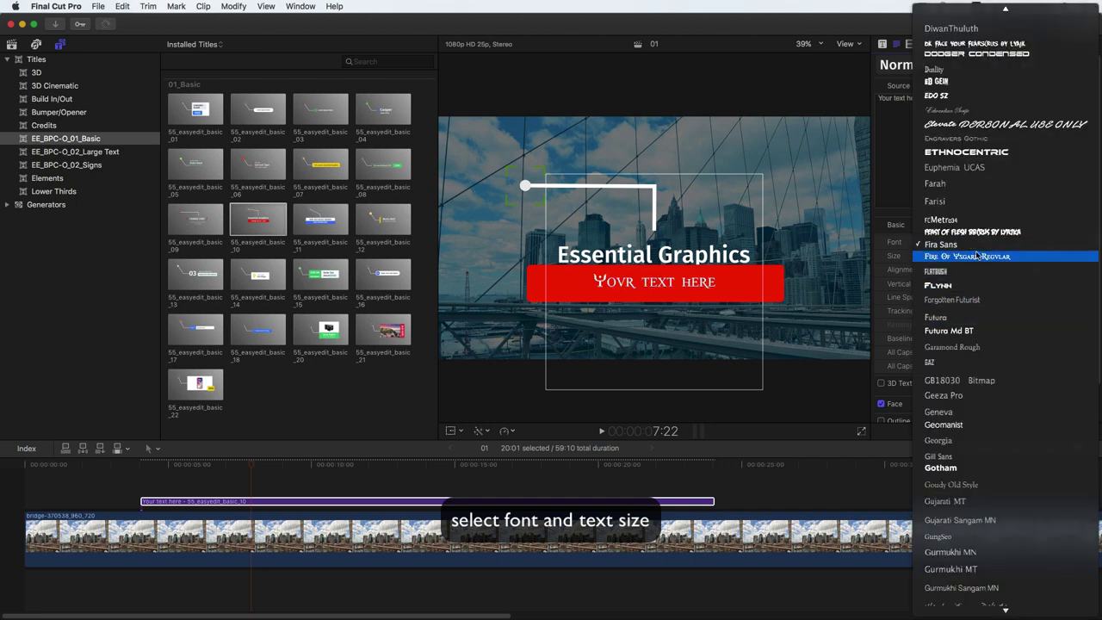
{"action": "left_click", "coordinate": [978, 255]}
{"action": "mouse_move", "coordinate": [259, 470]}
{"action": "left_mouse_down"}
{"action": "mouse_move", "coordinate": [159, 476]}
{"action": "mouse_move", "coordinate": [257, 480]}
{"action": "left_mouse_up"}
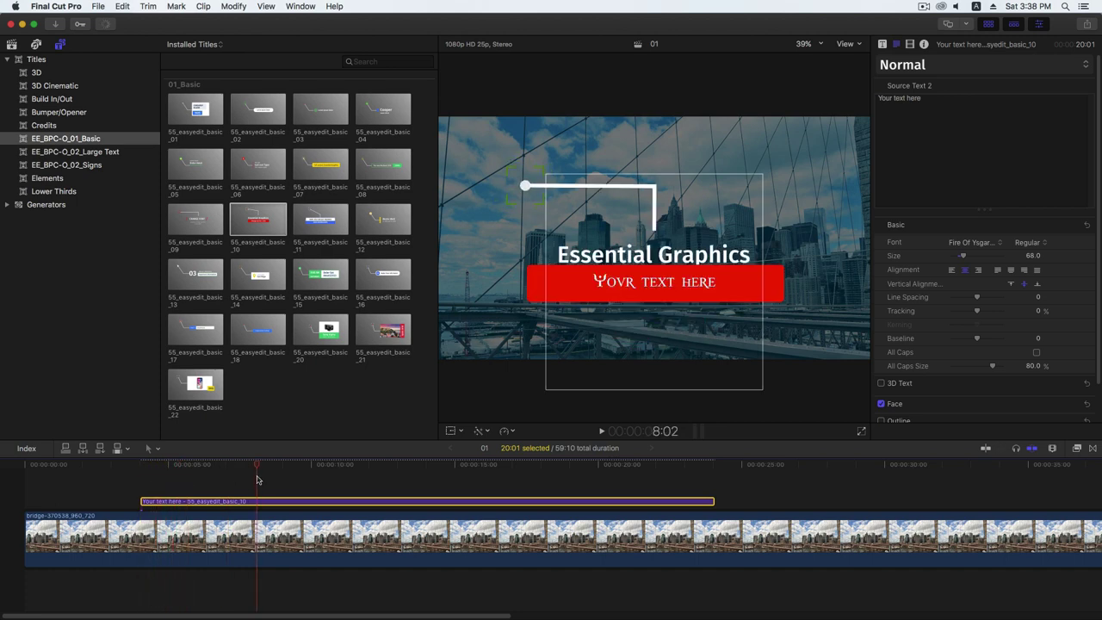